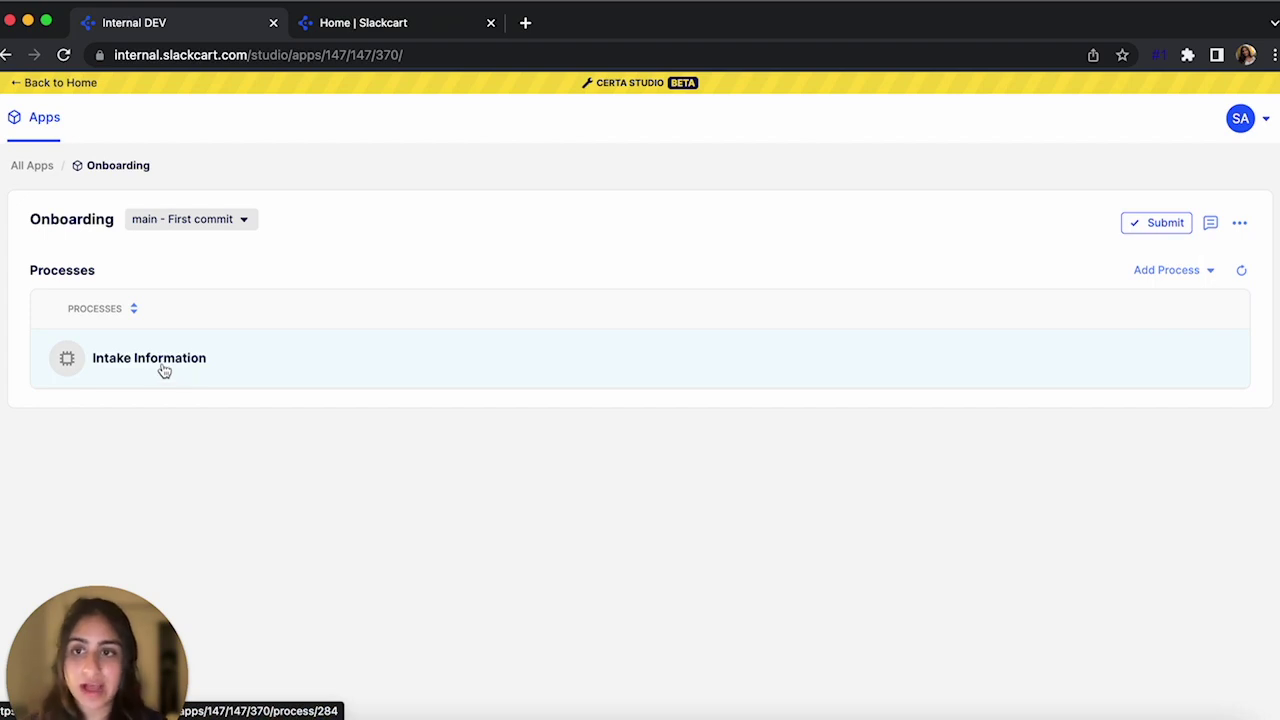
Open the Onboarding app's Intake Information process in the editor and begin adding a swimlane
{"action": "left_click", "coordinate": [165, 371]}
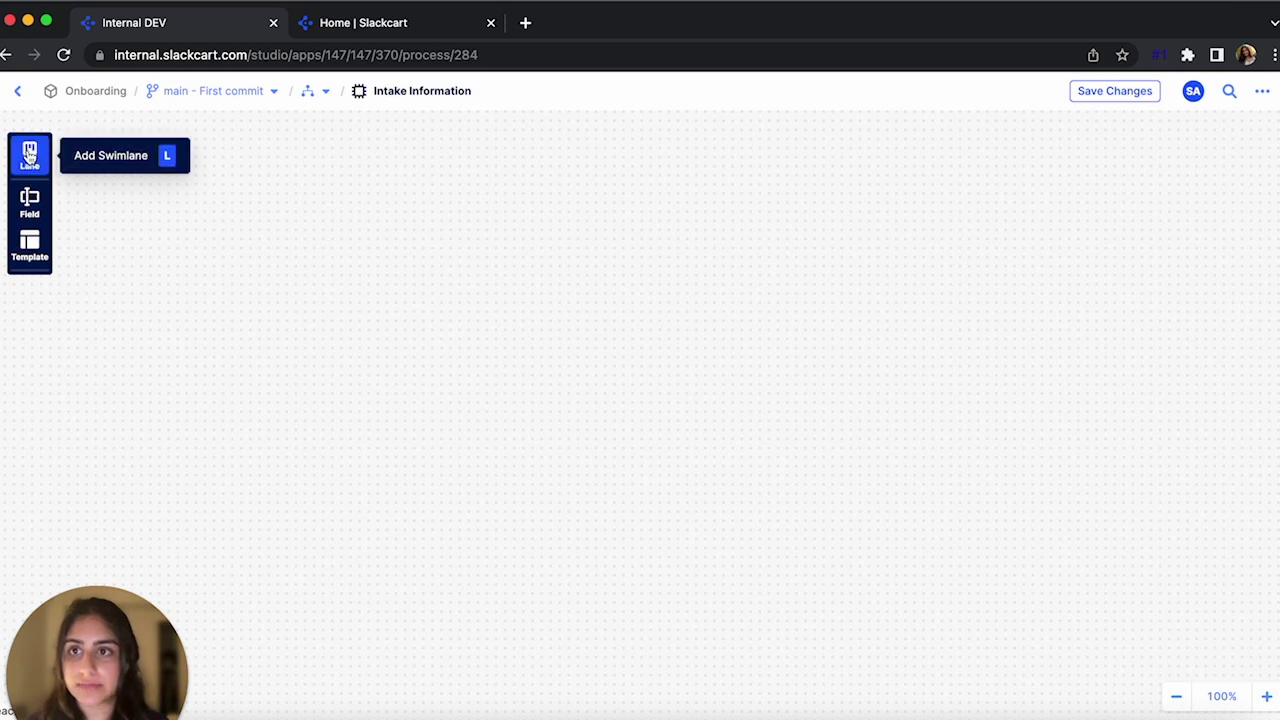
{"action": "left_click", "coordinate": [29, 153]}
Place a new swimlane on the canvas and name it Profile
{"action": "left_click", "coordinate": [159, 191]}
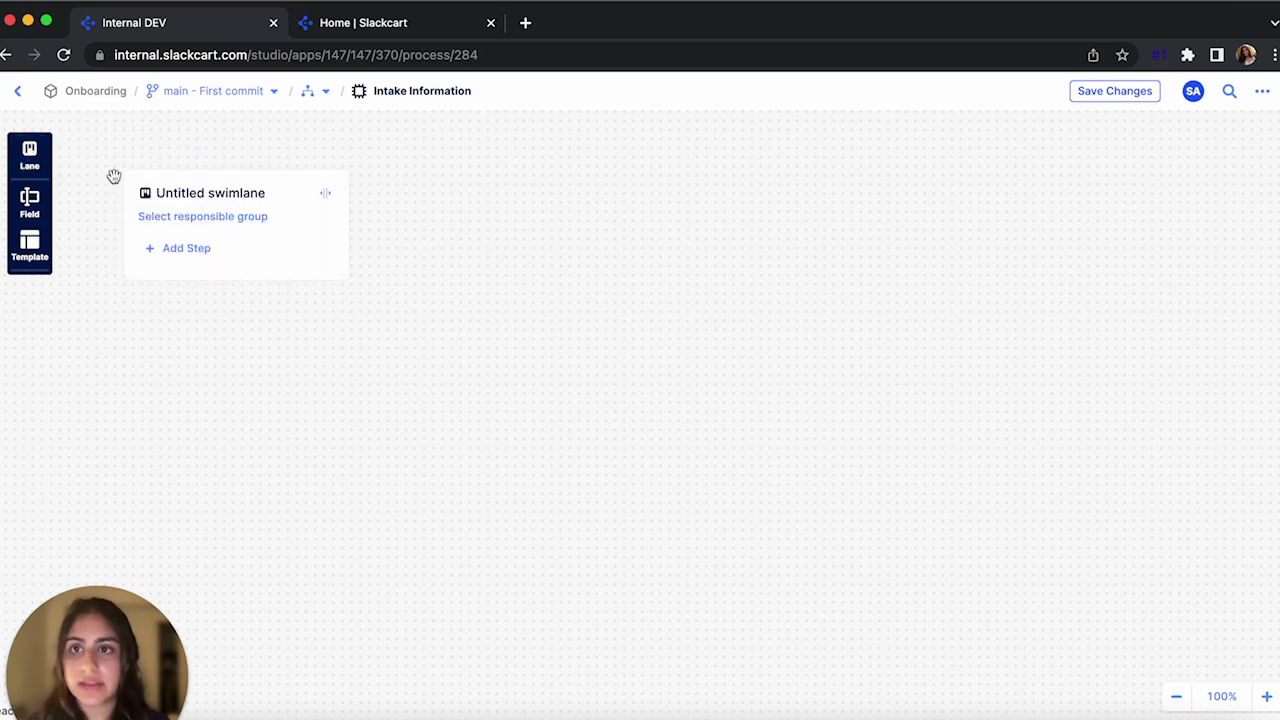
{"action": "left_click", "coordinate": [178, 200]}
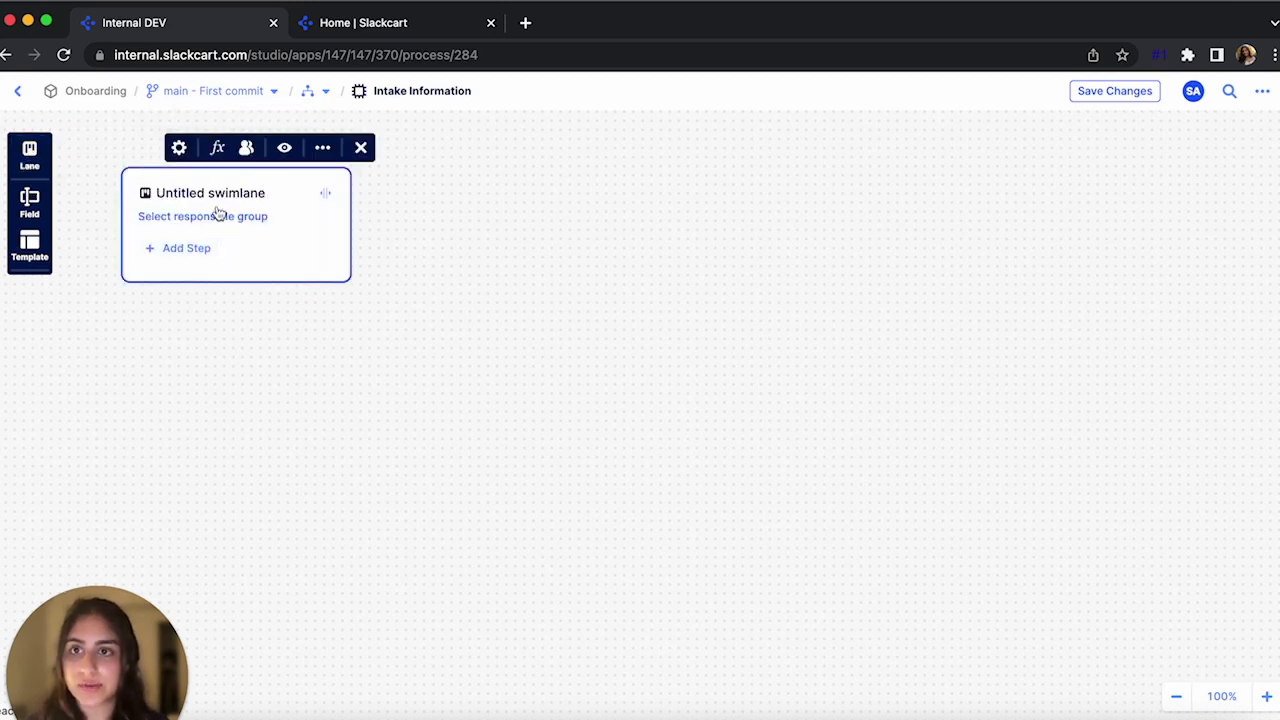
{"action": "left_click", "coordinate": [179, 148]}
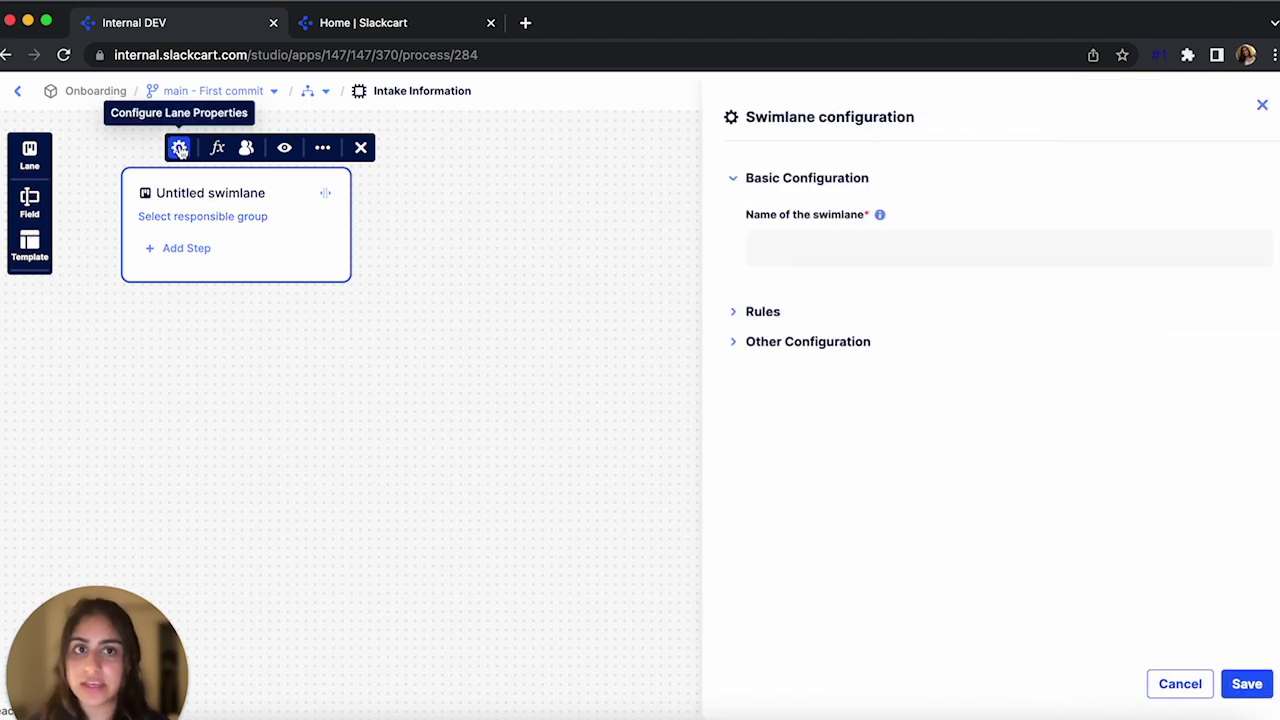
{"action": "left_click", "coordinate": [754, 247]}
{"action": "type", "text": "Profile"}
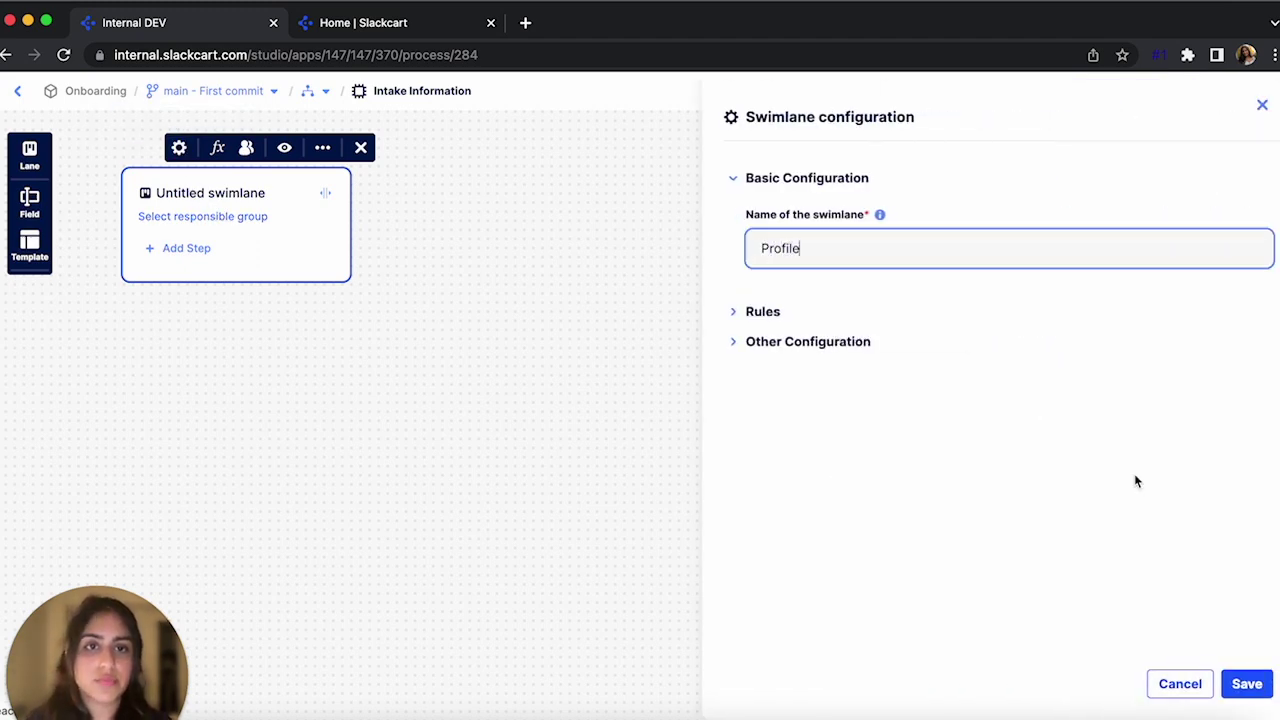
{"action": "left_click", "coordinate": [1258, 690]}
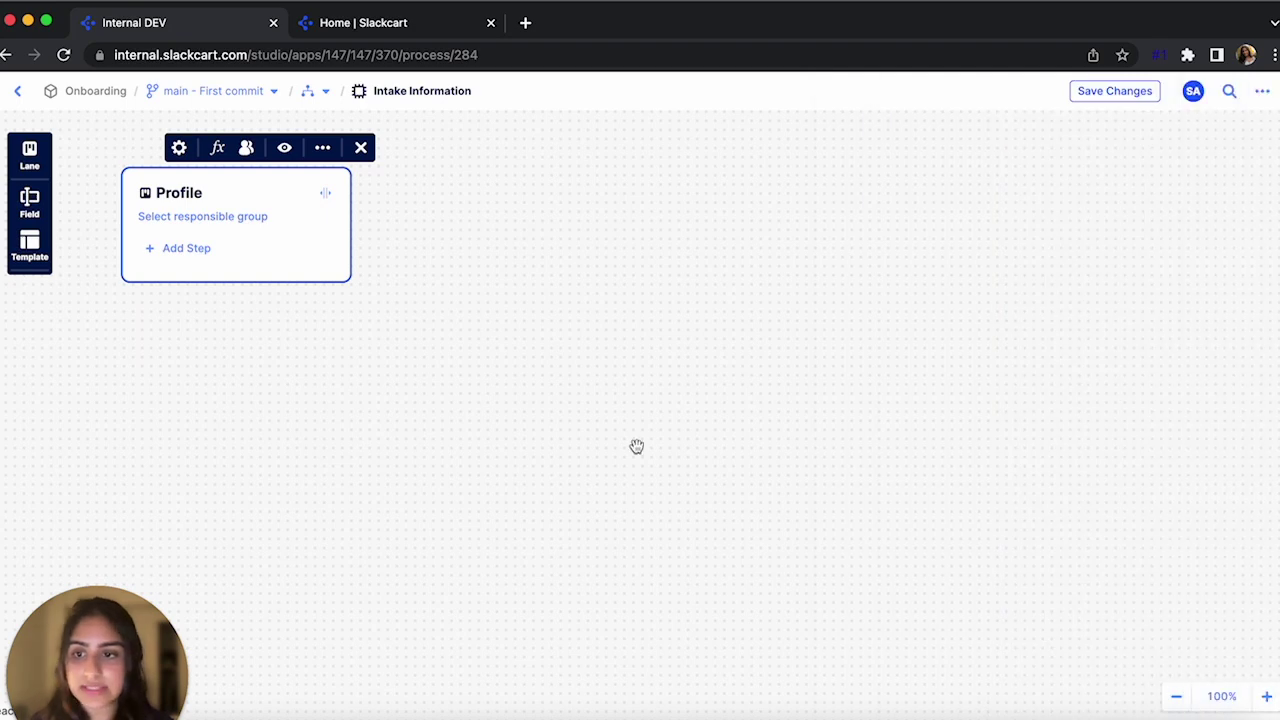
Add a step named Basic Information to the Profile lane and save it
{"action": "left_click", "coordinate": [188, 248]}
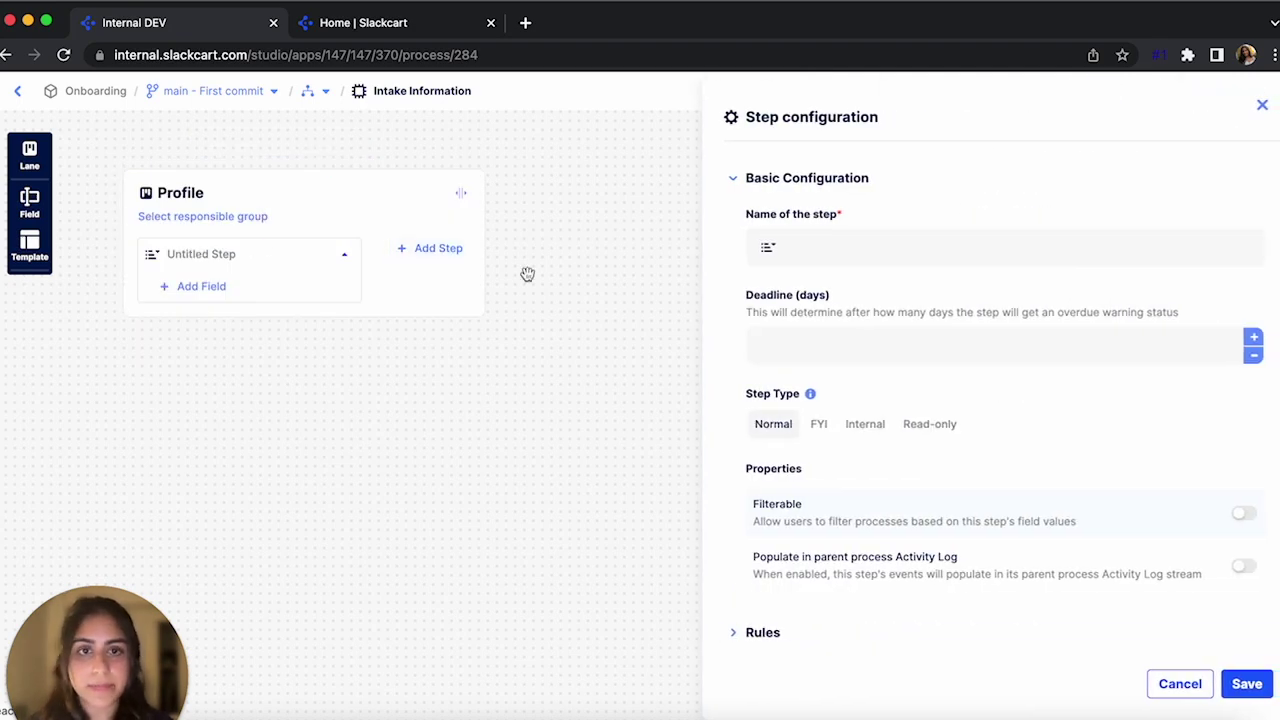
{"action": "left_click", "coordinate": [831, 256]}
{"action": "type", "text": "Bsic"}
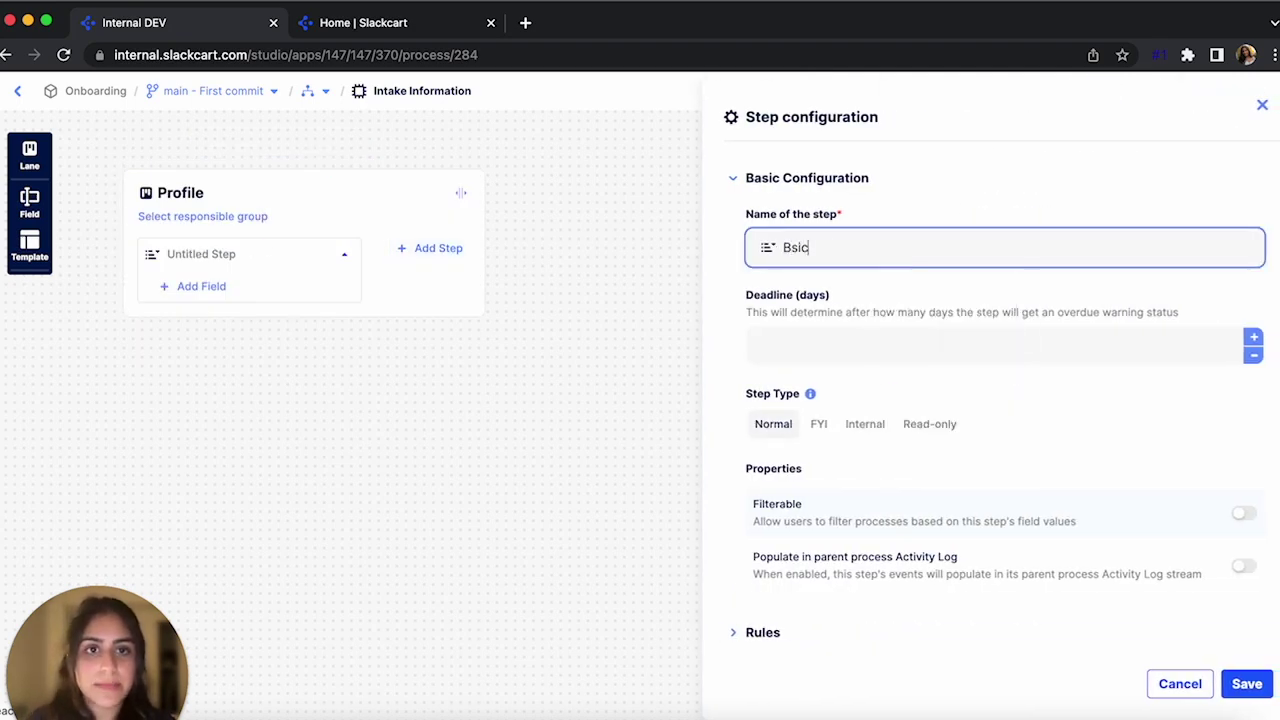
{"action": "key", "text": "BackSpace"}
{"action": "key", "text": "BackSpace"}
{"action": "type", "text": "asic"}
{"action": "left_click", "coordinate": [905, 292]}
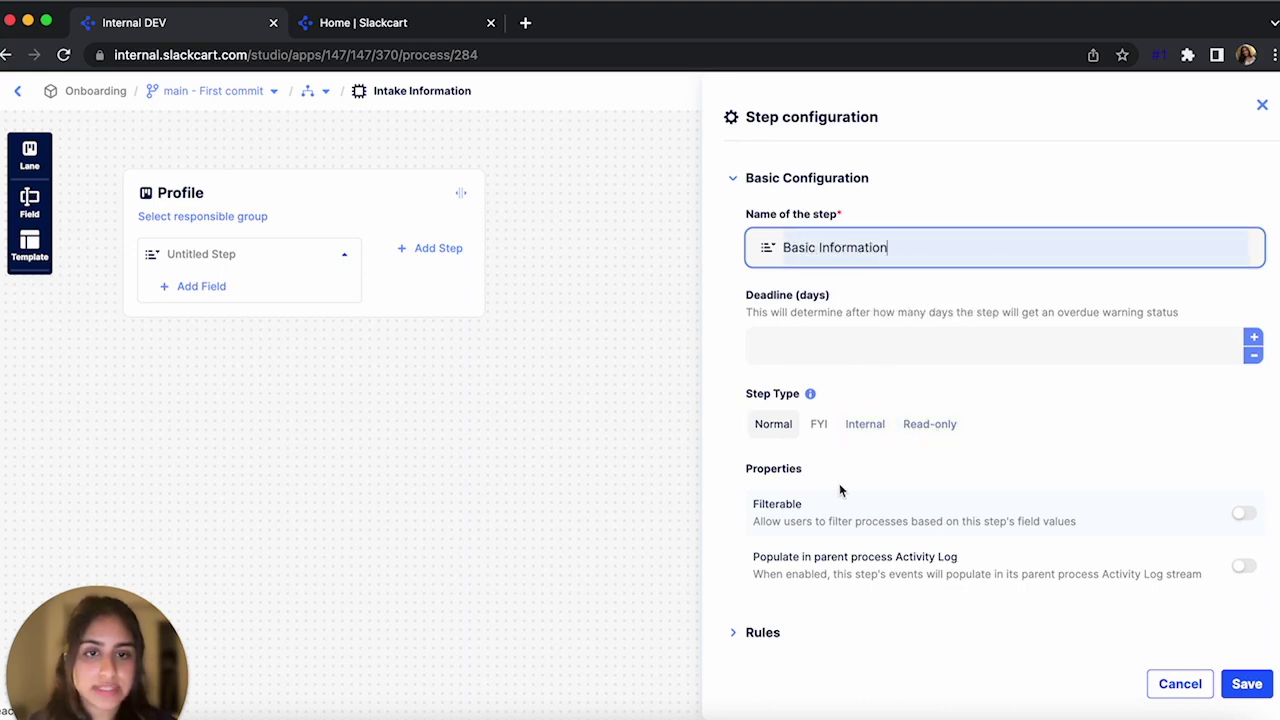
{"action": "scroll", "coordinate": [840, 490], "scroll_direction": "down", "scroll_amount": 2}
{"action": "scroll", "coordinate": [806, 500], "scroll_direction": "down", "scroll_amount": 1}
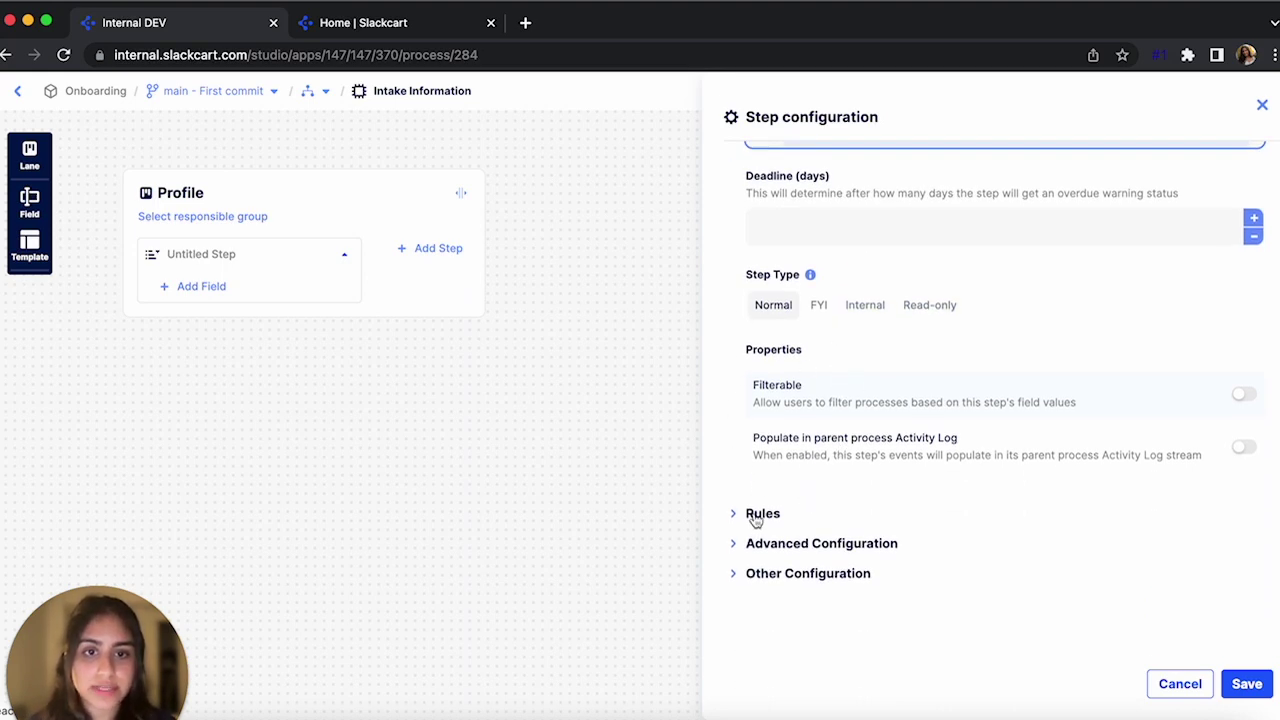
{"action": "left_click", "coordinate": [756, 514]}
{"action": "scroll", "coordinate": [829, 574], "scroll_direction": "down", "scroll_amount": 6}
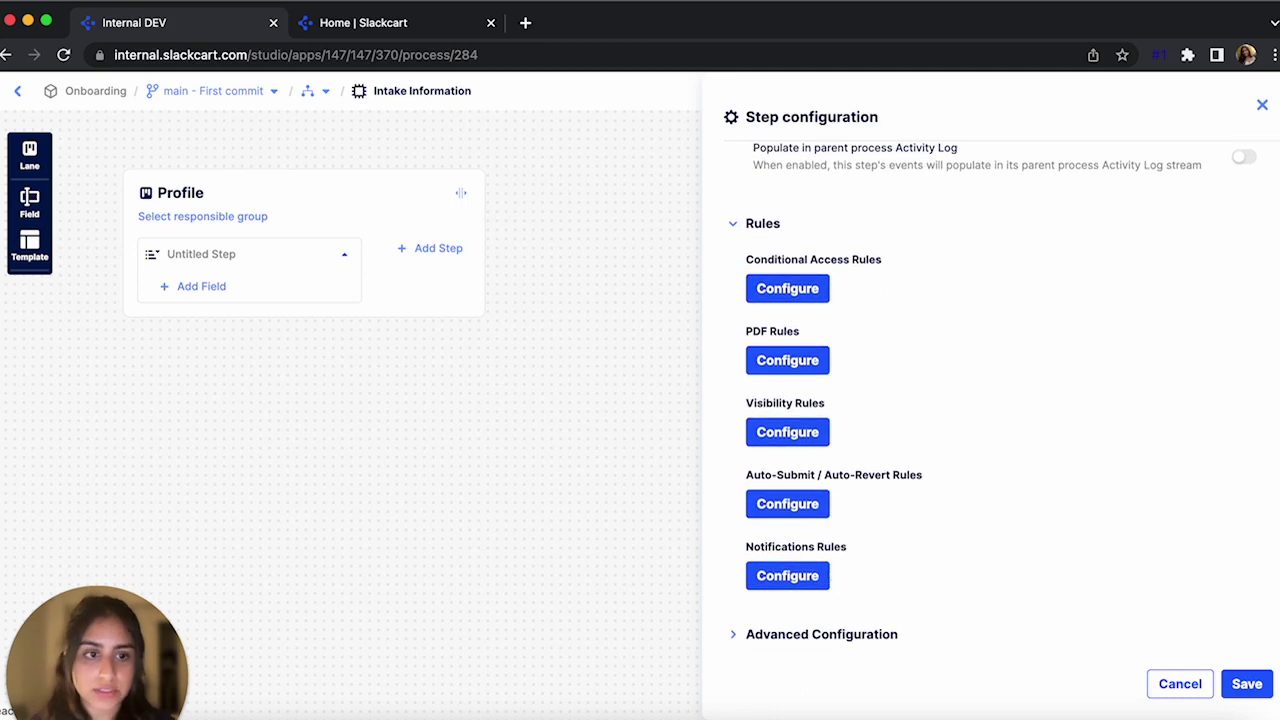
{"action": "left_click", "coordinate": [1247, 684]}
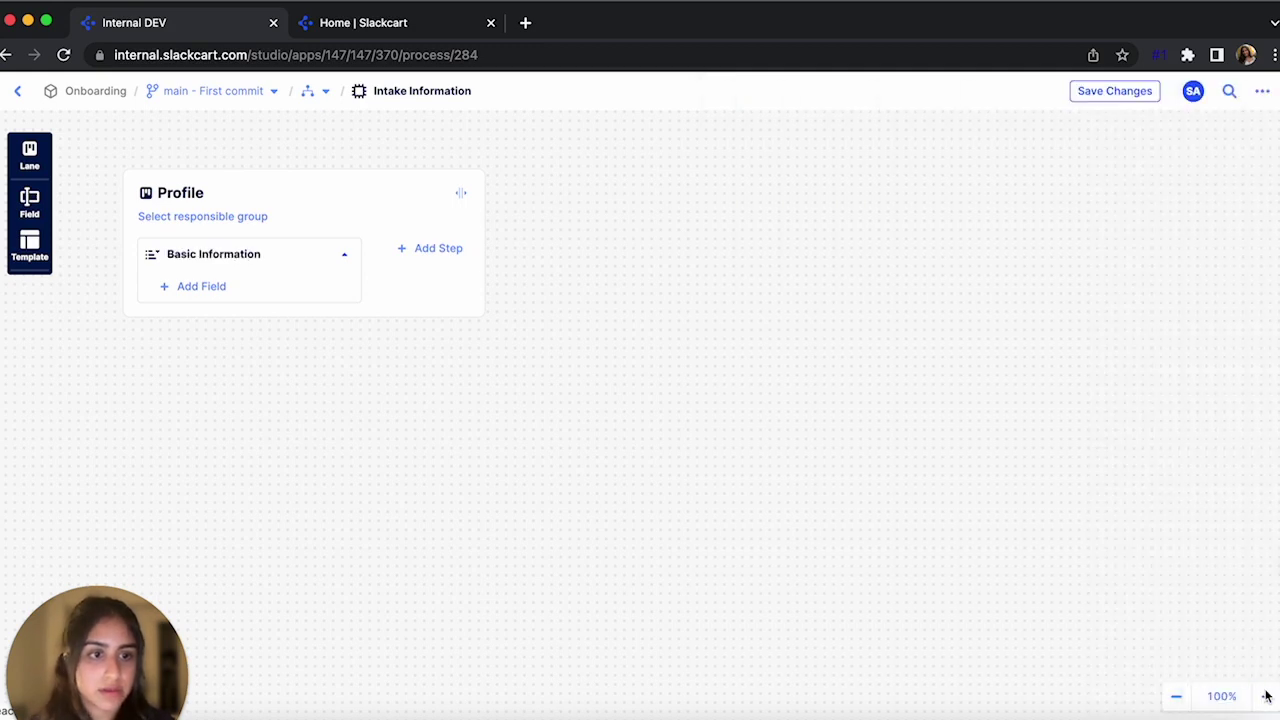
Add a field to Basic Information named Entity Name with the Free Text type
{"action": "left_click", "coordinate": [209, 287]}
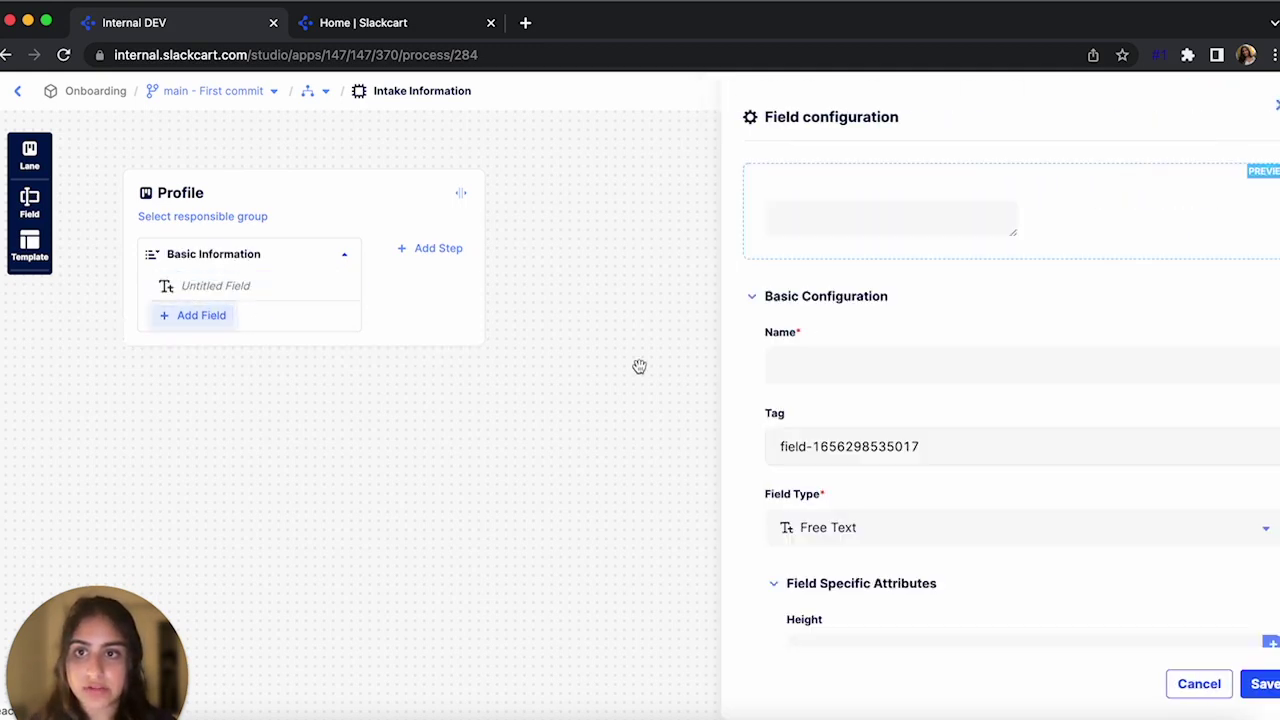
{"action": "left_click", "coordinate": [835, 355]}
{"action": "type", "text": "Entit"}
{"action": "left_click", "coordinate": [878, 424]}
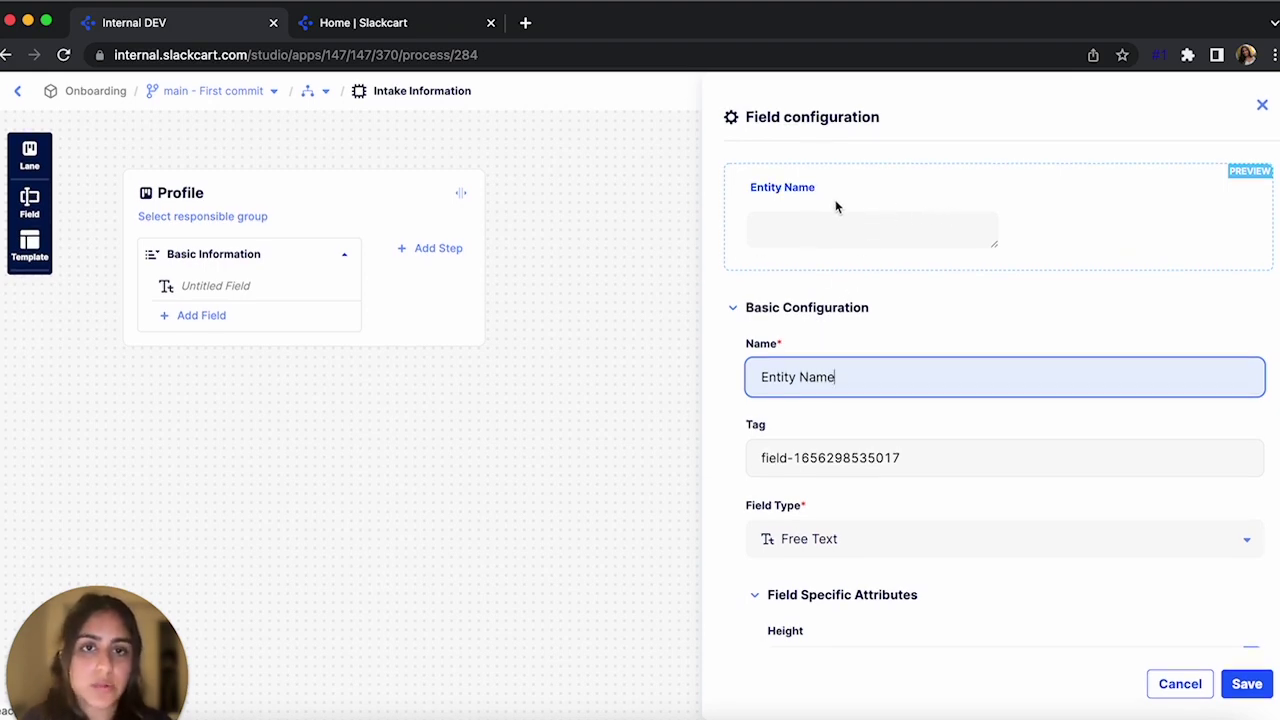
{"action": "scroll", "coordinate": [831, 350], "scroll_direction": "down", "scroll_amount": 1}
{"action": "left_click", "coordinate": [870, 476]}
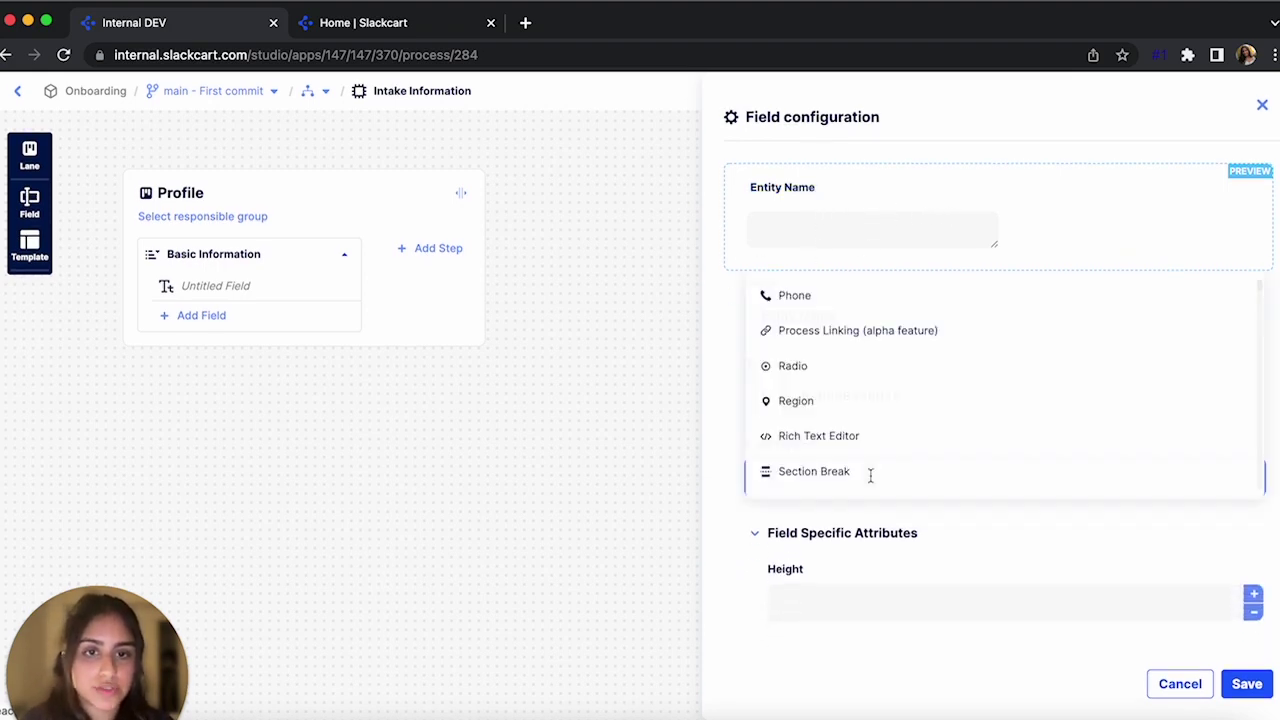
{"action": "scroll", "coordinate": [877, 400], "scroll_direction": "up", "scroll_amount": 5}
{"action": "scroll", "coordinate": [879, 400], "scroll_direction": "down", "scroll_amount": 2}
{"action": "scroll", "coordinate": [879, 400], "scroll_direction": "down", "scroll_amount": 5}
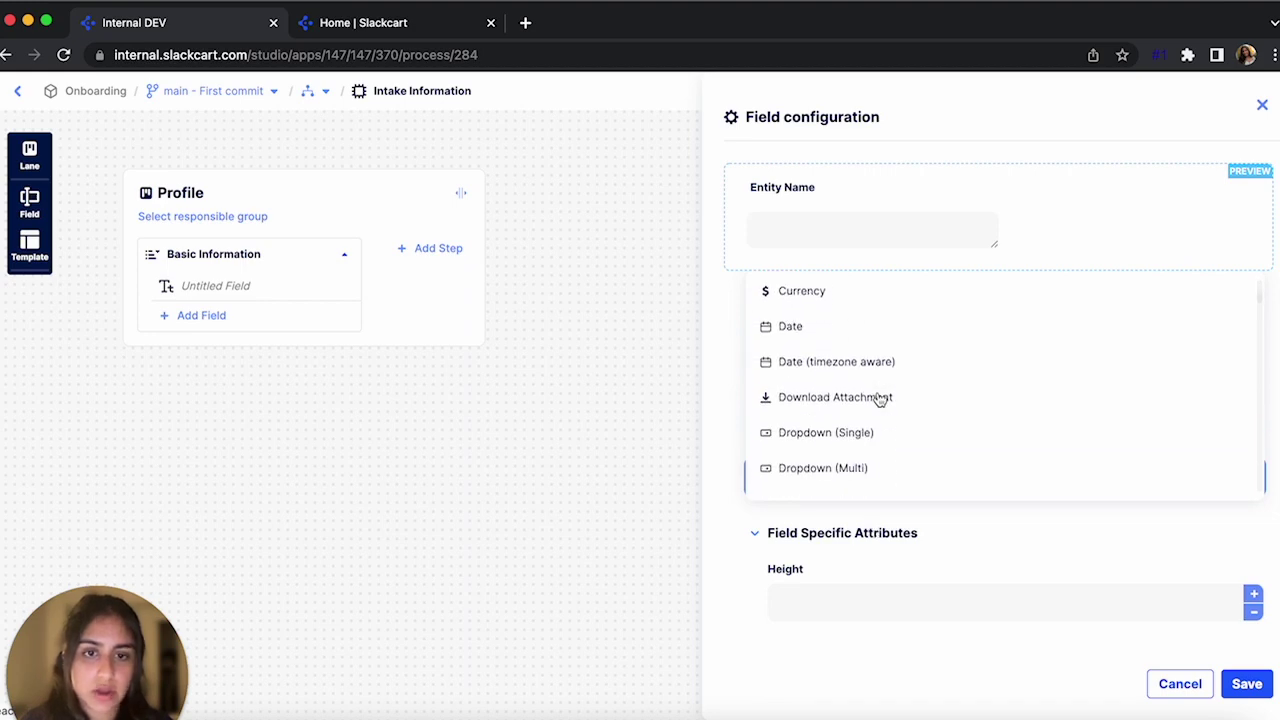
{"action": "scroll", "coordinate": [879, 400], "scroll_direction": "up", "scroll_amount": 5}
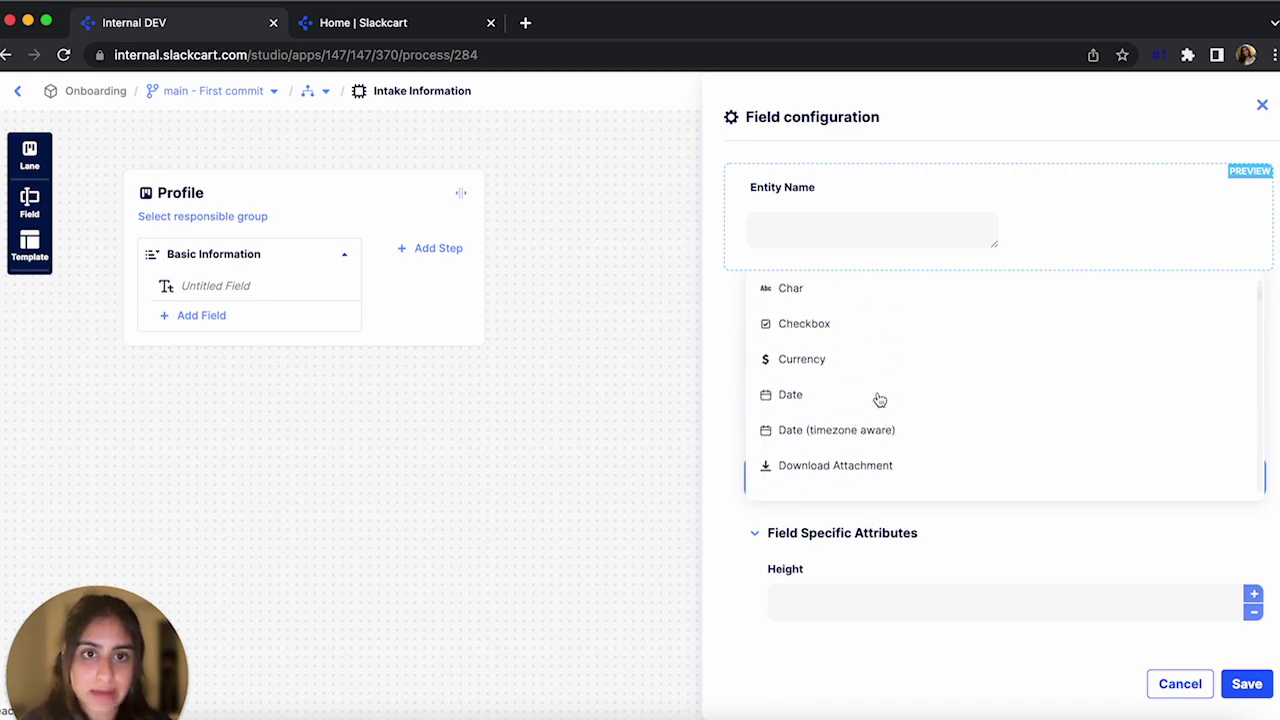
{"action": "left_click", "coordinate": [900, 534]}
Keep Entity Name at Medium width, mark it required, and save the field
{"action": "scroll", "coordinate": [830, 480], "scroll_direction": "down", "scroll_amount": 1}
{"action": "scroll", "coordinate": [826, 492], "scroll_direction": "down", "scroll_amount": 2}
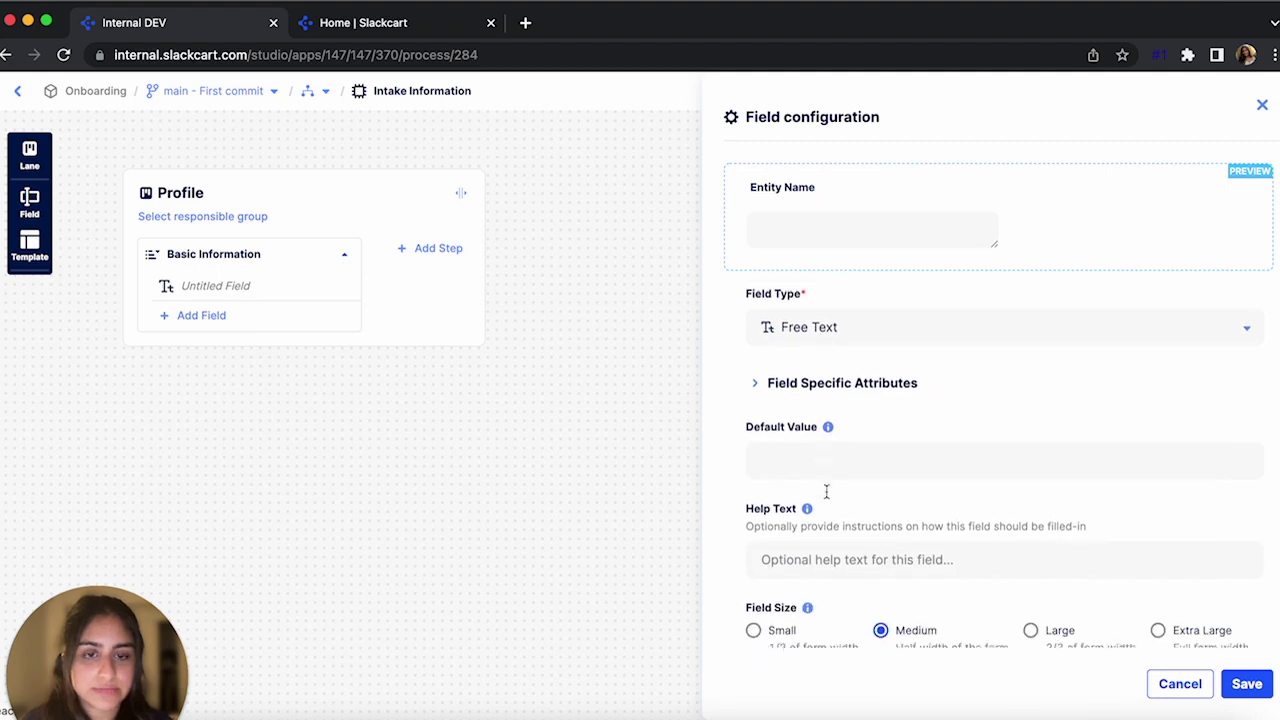
{"action": "scroll", "coordinate": [779, 440], "scroll_direction": "down", "scroll_amount": 2}
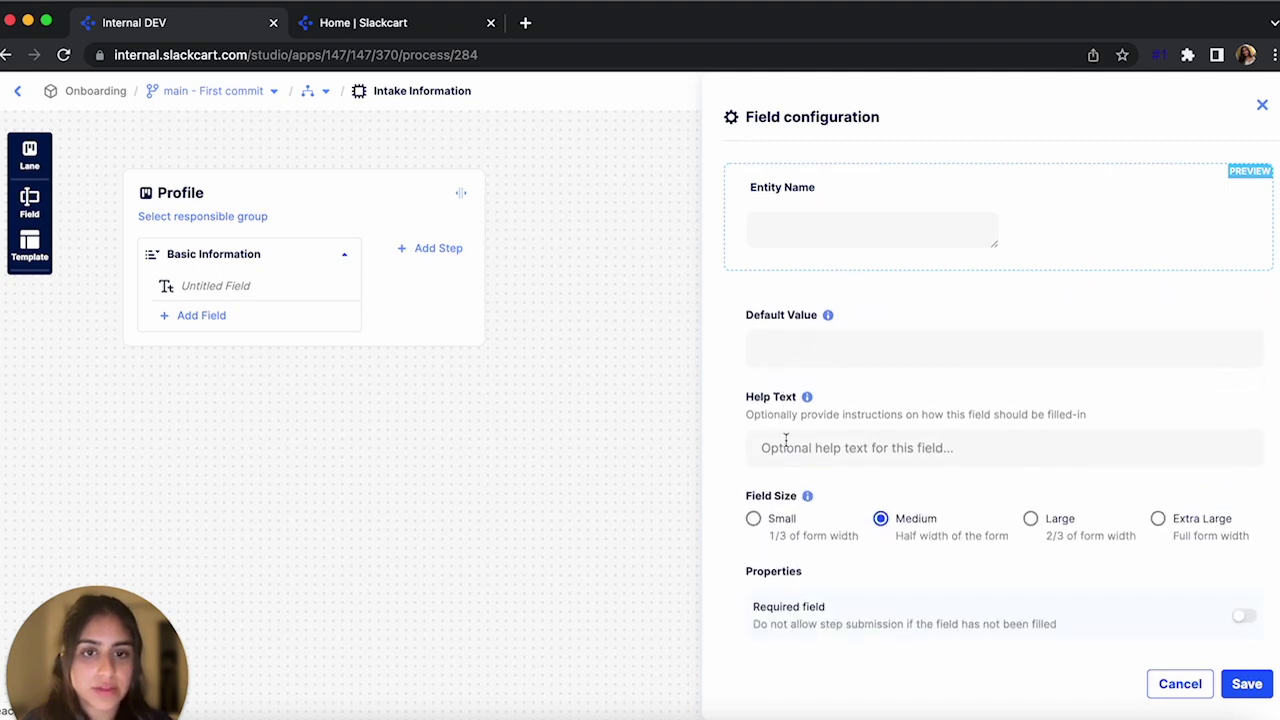
{"action": "mouse_move", "coordinate": [808, 396]}
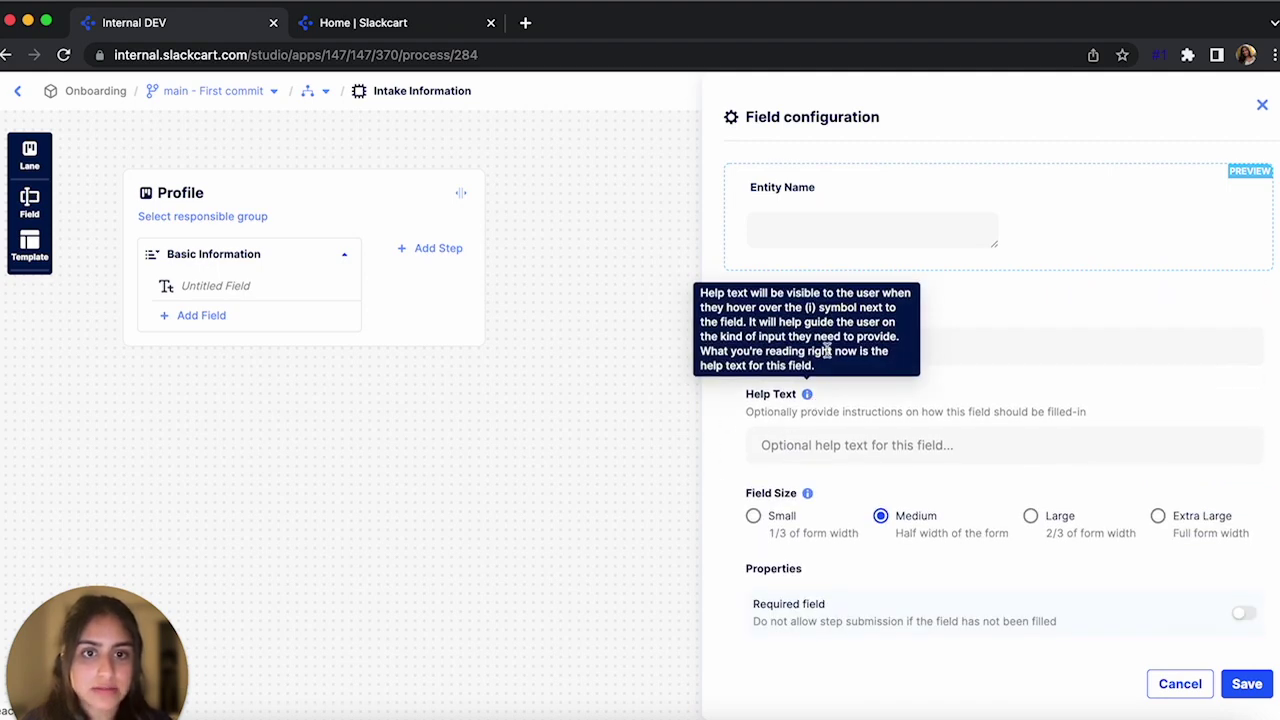
{"action": "scroll", "coordinate": [823, 491], "scroll_direction": "down", "scroll_amount": 1}
{"action": "left_click", "coordinate": [818, 460]}
{"action": "left_click", "coordinate": [1066, 463]}
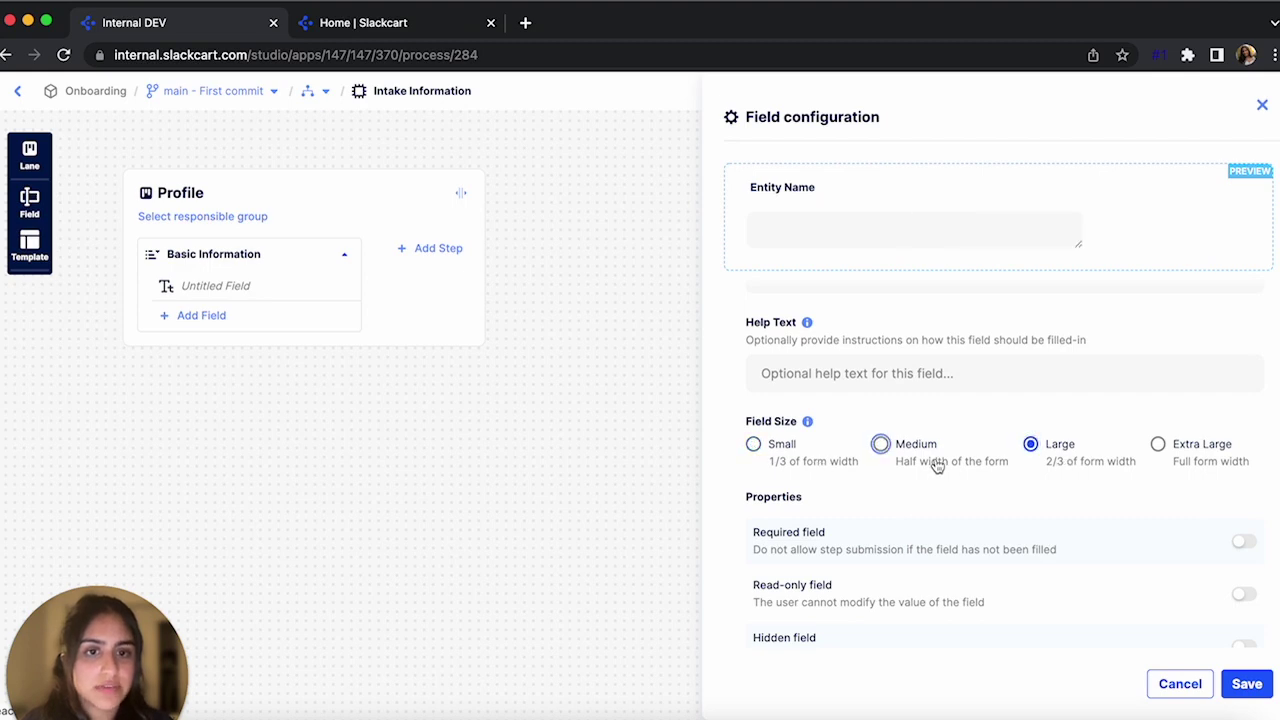
{"action": "left_click", "coordinate": [937, 465]}
{"action": "scroll", "coordinate": [848, 440], "scroll_direction": "down", "scroll_amount": 2}
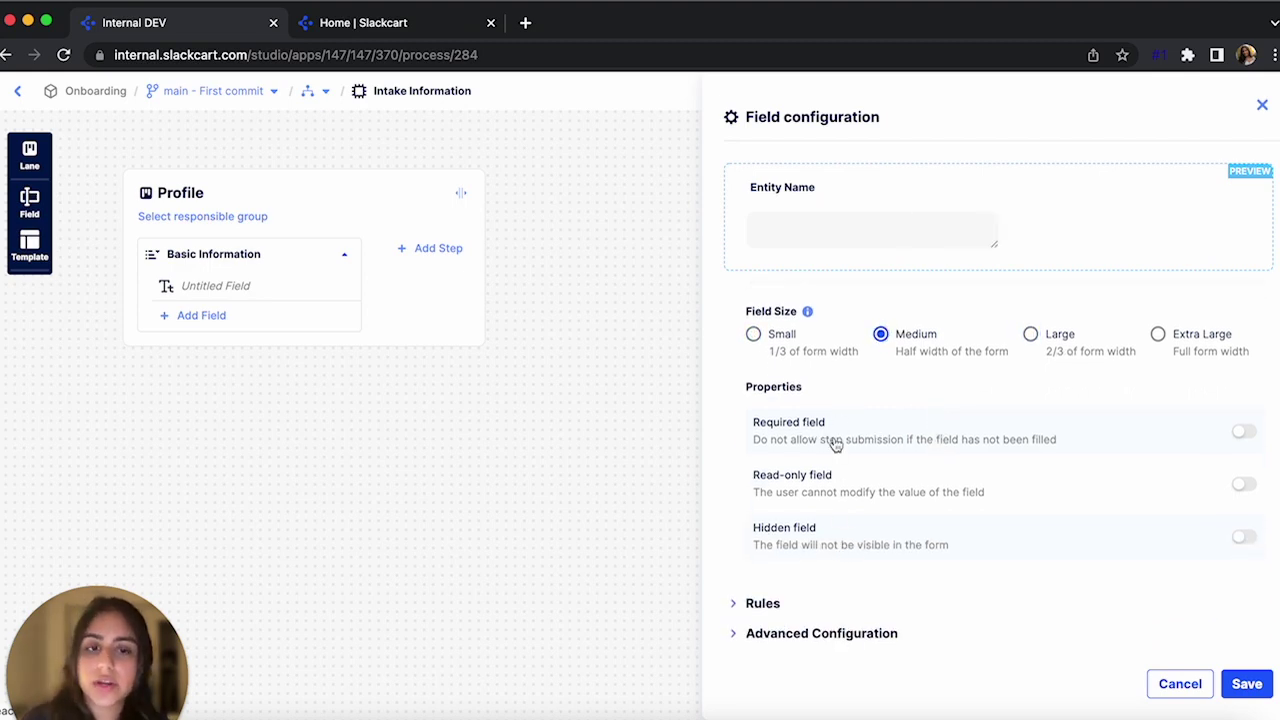
{"action": "left_click", "coordinate": [1242, 434]}
{"action": "scroll", "coordinate": [1030, 585], "scroll_direction": "down", "scroll_amount": 1}
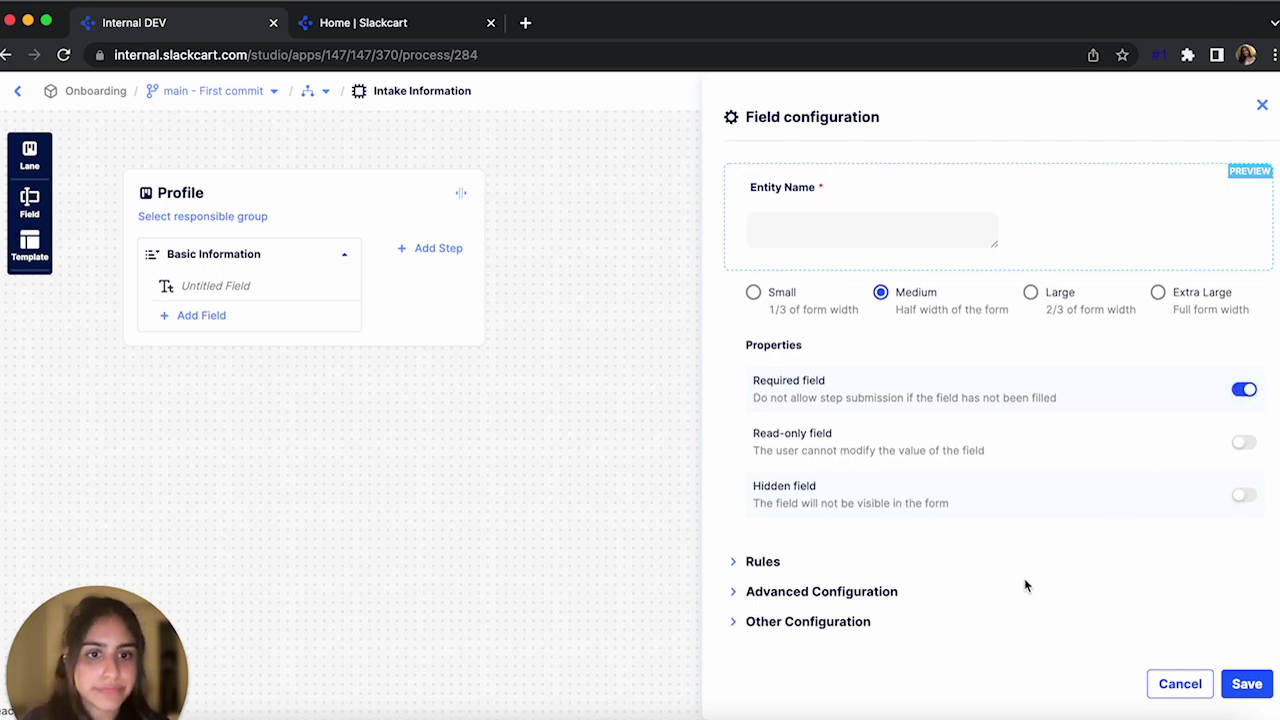
{"action": "left_click", "coordinate": [777, 568]}
{"action": "scroll", "coordinate": [752, 560], "scroll_direction": "down", "scroll_amount": 3}
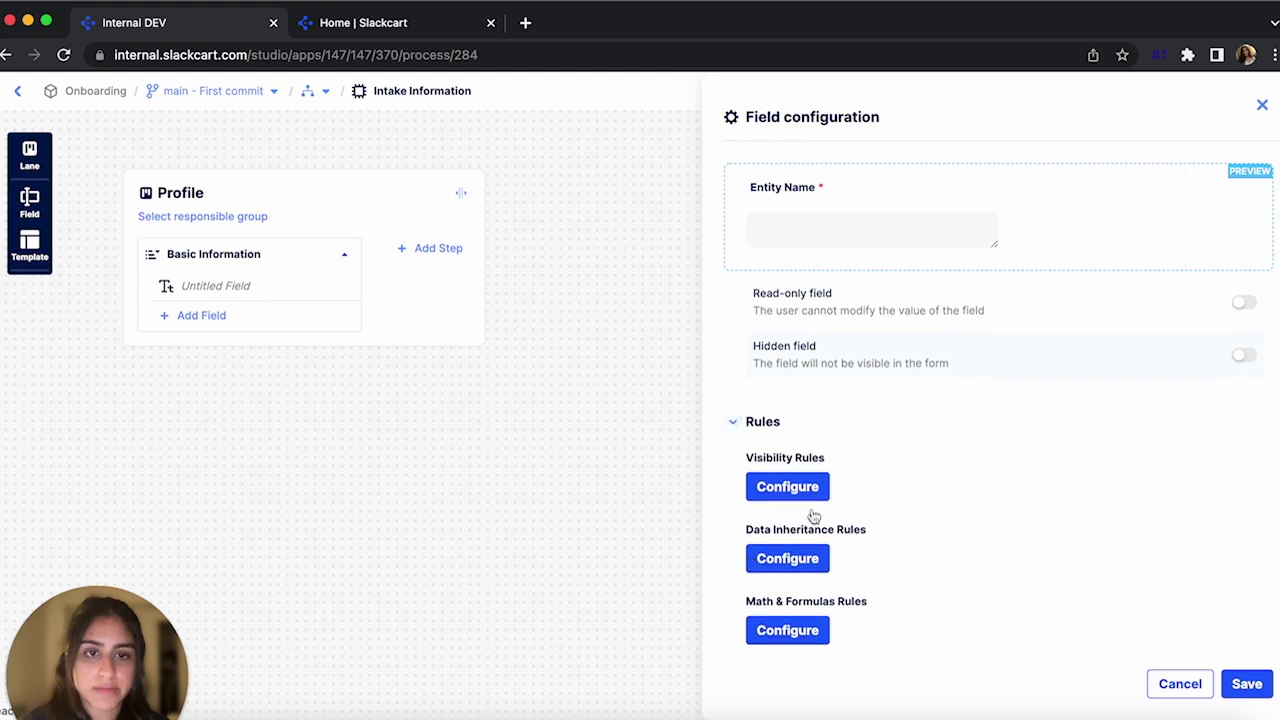
{"action": "scroll", "coordinate": [787, 649], "scroll_direction": "down", "scroll_amount": 3}
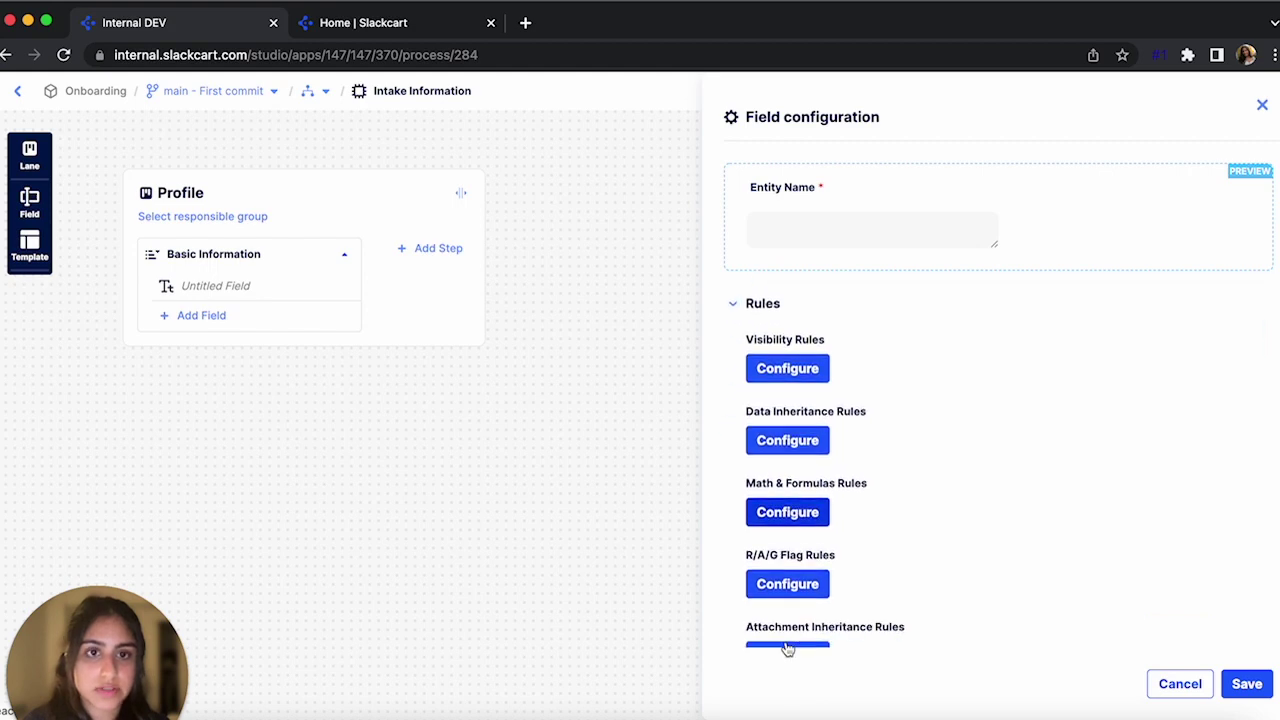
{"action": "left_click", "coordinate": [1262, 684]}
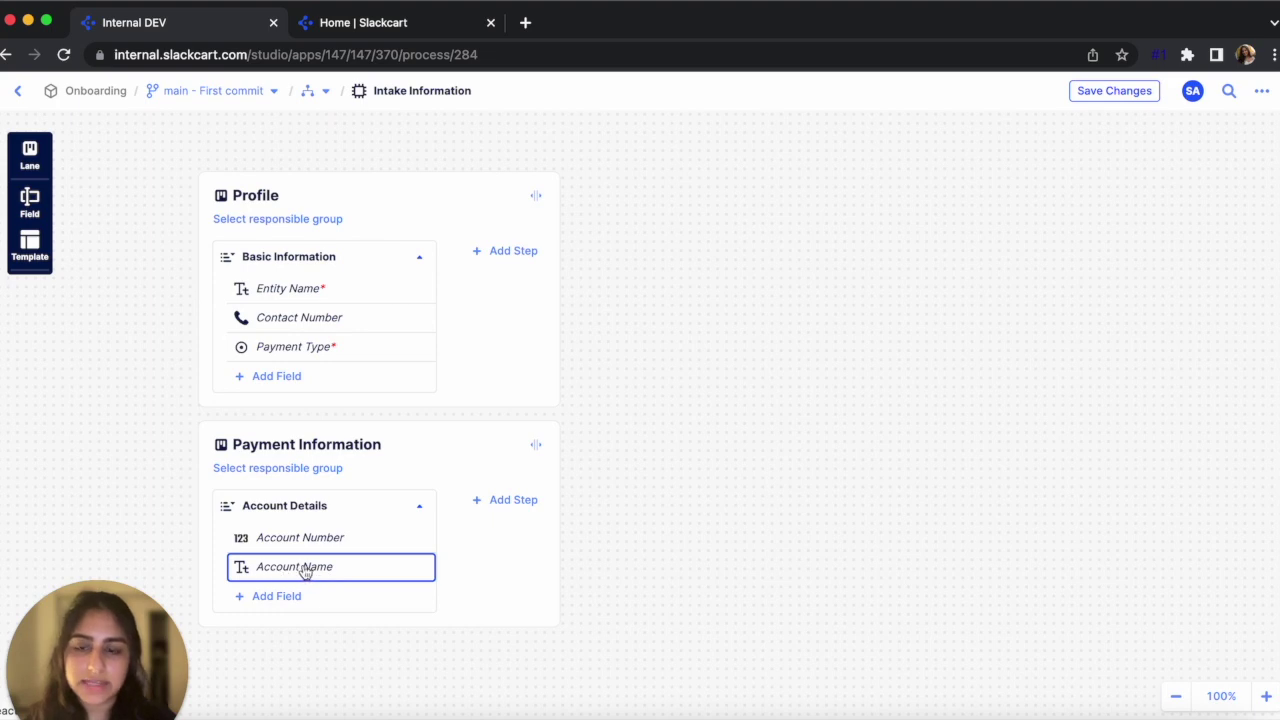
Drag the Account Name field above Account Number in the Account Details step
{"action": "left_click_drag", "start_coordinate": [305, 570], "coordinate": [310, 528]}
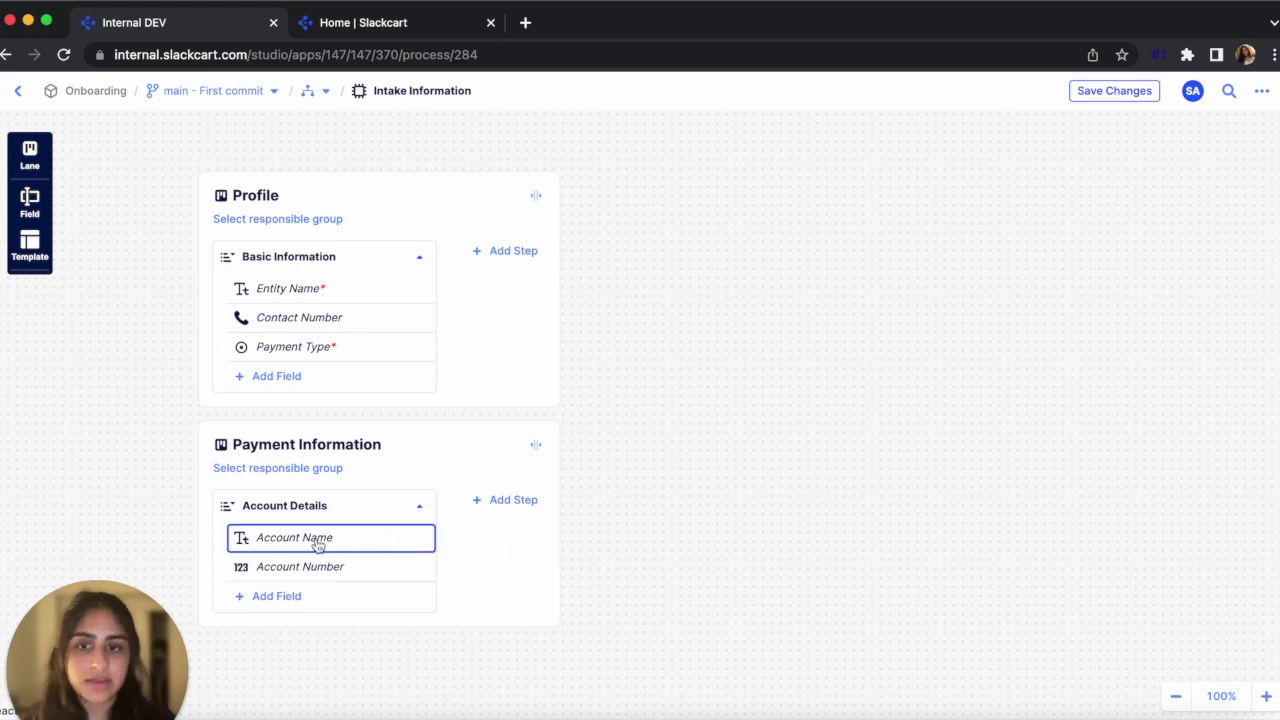
{"action": "mouse_move", "coordinate": [316, 545]}
{"action": "left_mouse_down"}
{"action": "mouse_move", "coordinate": [345, 522]}
{"action": "mouse_move", "coordinate": [343, 310]}
{"action": "mouse_move", "coordinate": [314, 563]}
{"action": "left_mouse_up"}
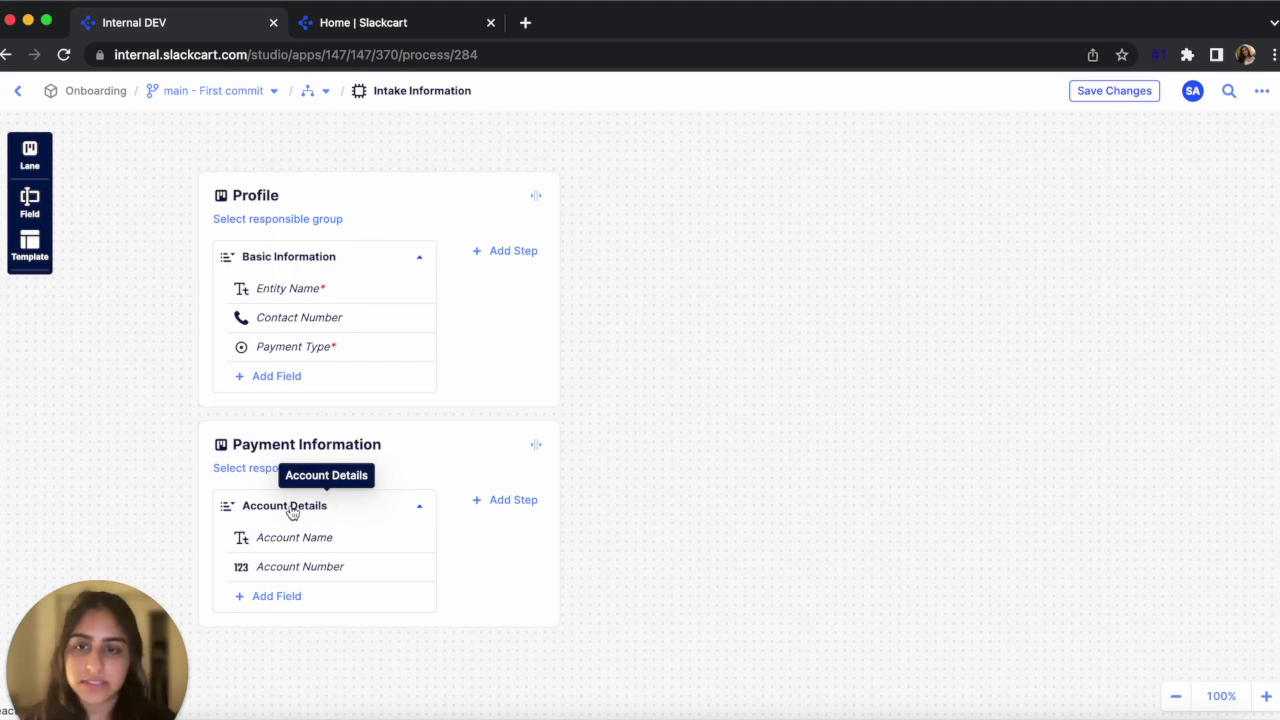
{"action": "left_click", "coordinate": [358, 348]}
Review the Payment Type field's configuration and its EFT and Check options
{"action": "left_click", "coordinate": [312, 311]}
{"action": "scroll", "coordinate": [955, 510], "scroll_direction": "down", "scroll_amount": 5}
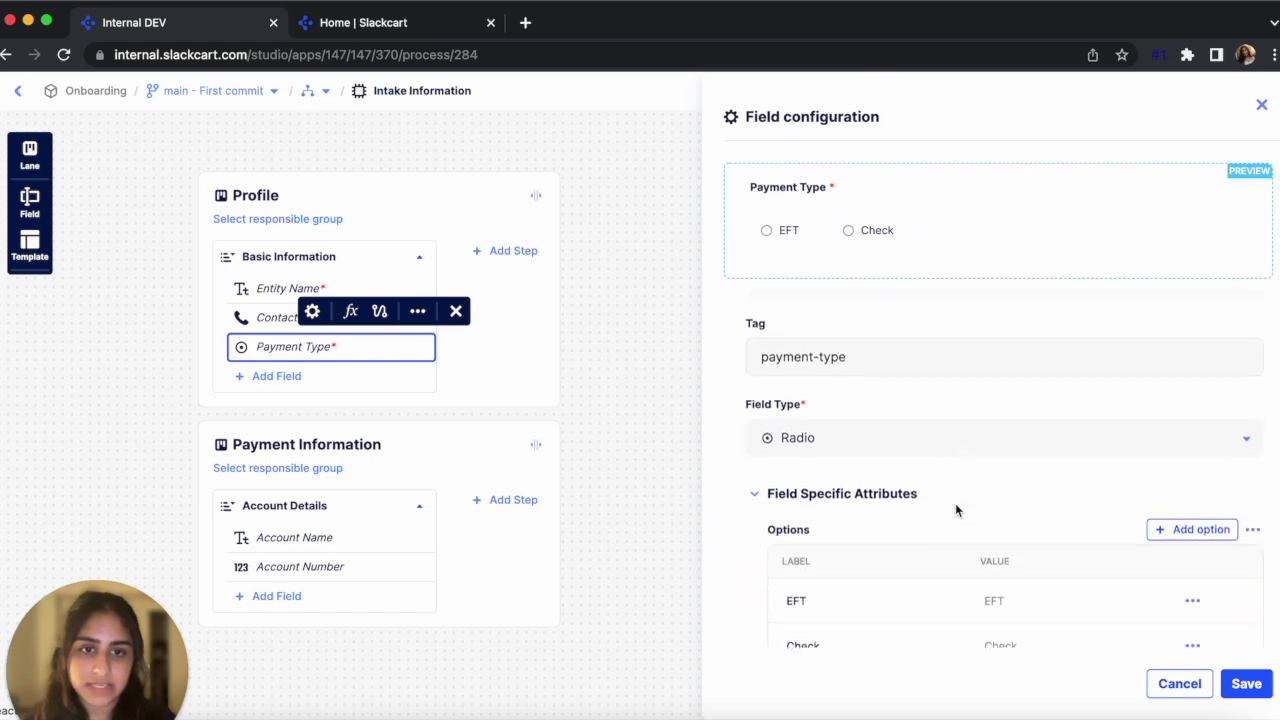
{"action": "scroll", "coordinate": [815, 555], "scroll_direction": "up", "scroll_amount": 1}
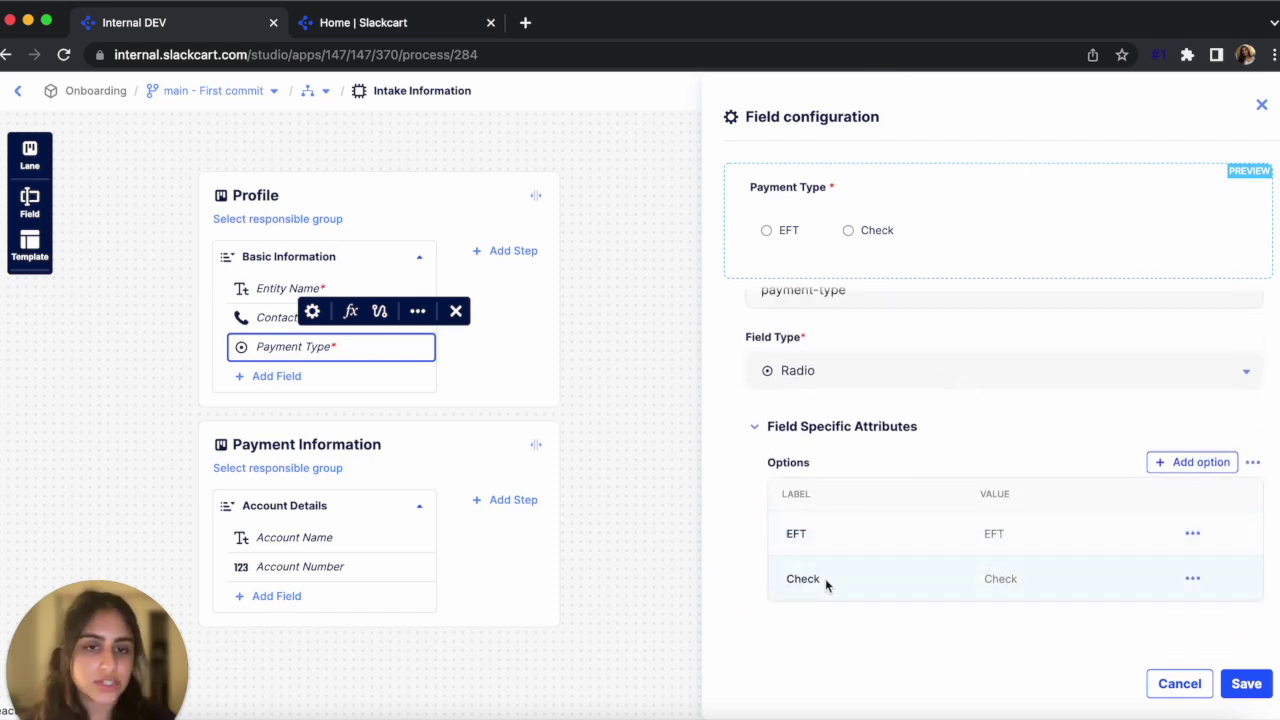
{"action": "scroll", "coordinate": [828, 584], "scroll_direction": "up", "scroll_amount": 1}
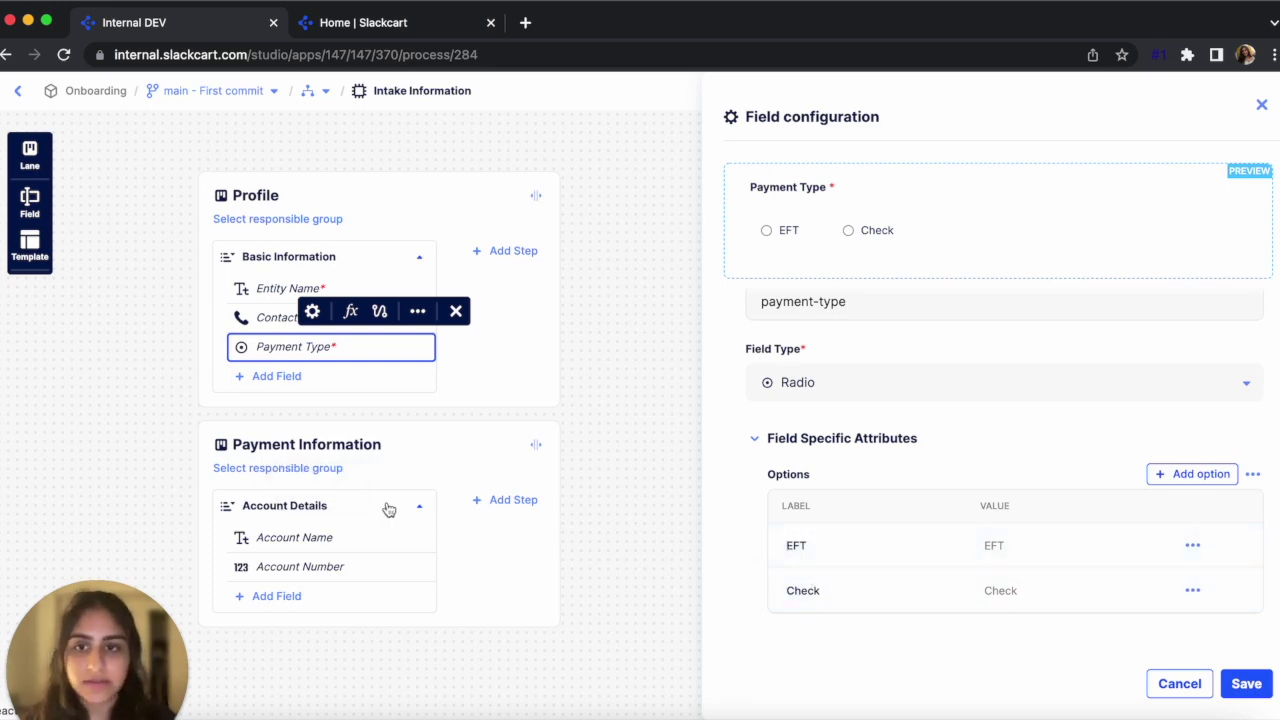
{"action": "left_click", "coordinate": [355, 508]}
Add a visibility rule named 'Show if payment type is EFT' to the Account Details step
{"action": "left_click", "coordinate": [267, 470]}
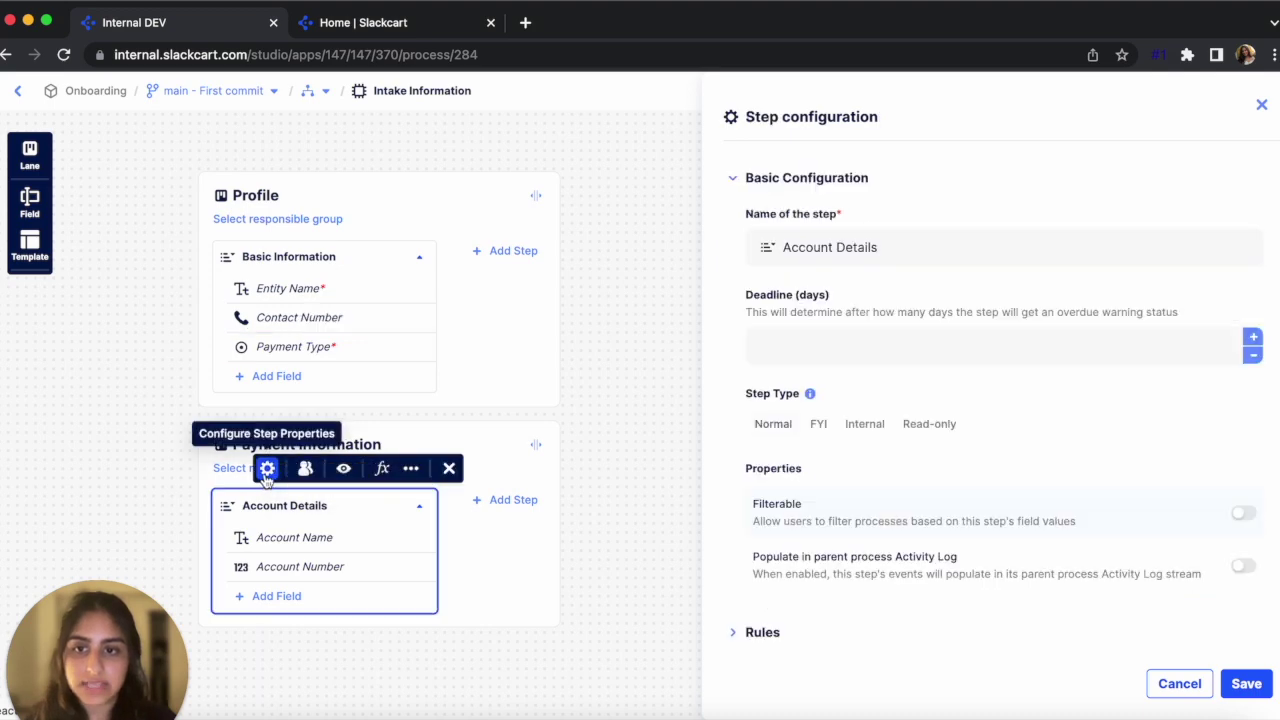
{"action": "scroll", "coordinate": [760, 490], "scroll_direction": "down", "scroll_amount": 3}
{"action": "left_click", "coordinate": [760, 489]}
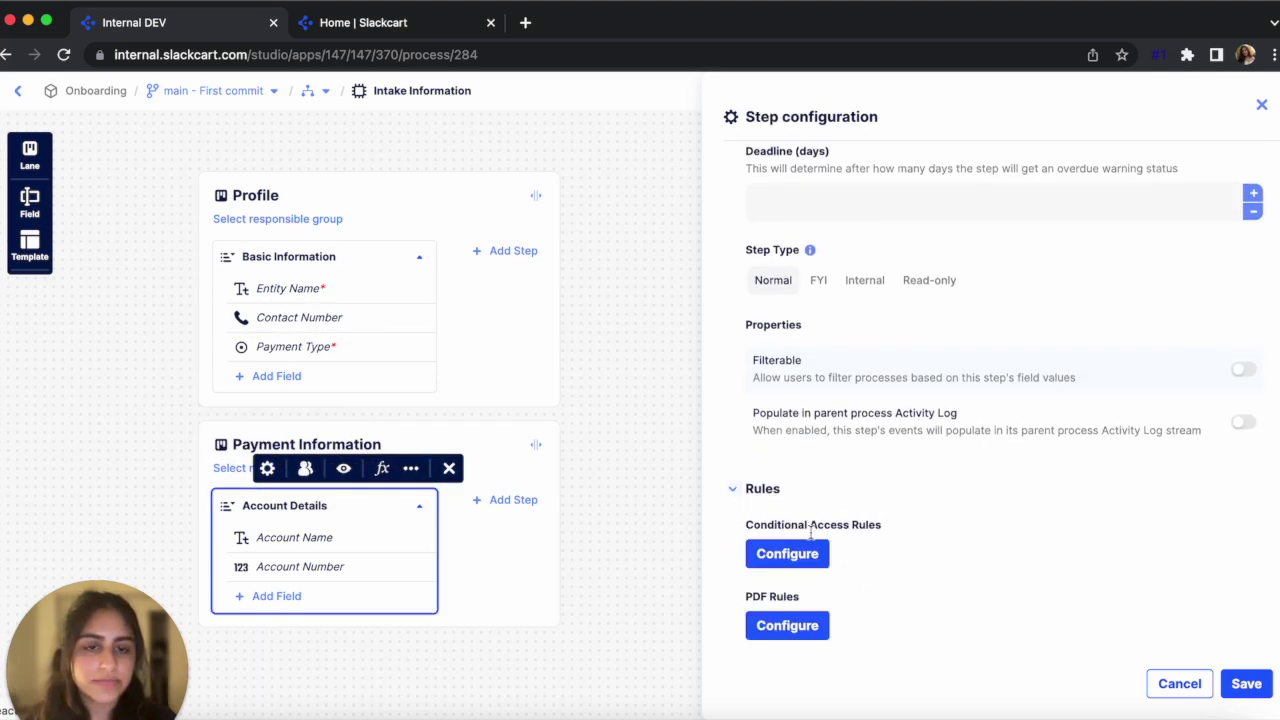
{"action": "scroll", "coordinate": [762, 495], "scroll_direction": "down", "scroll_amount": 2}
{"action": "left_click", "coordinate": [790, 580]}
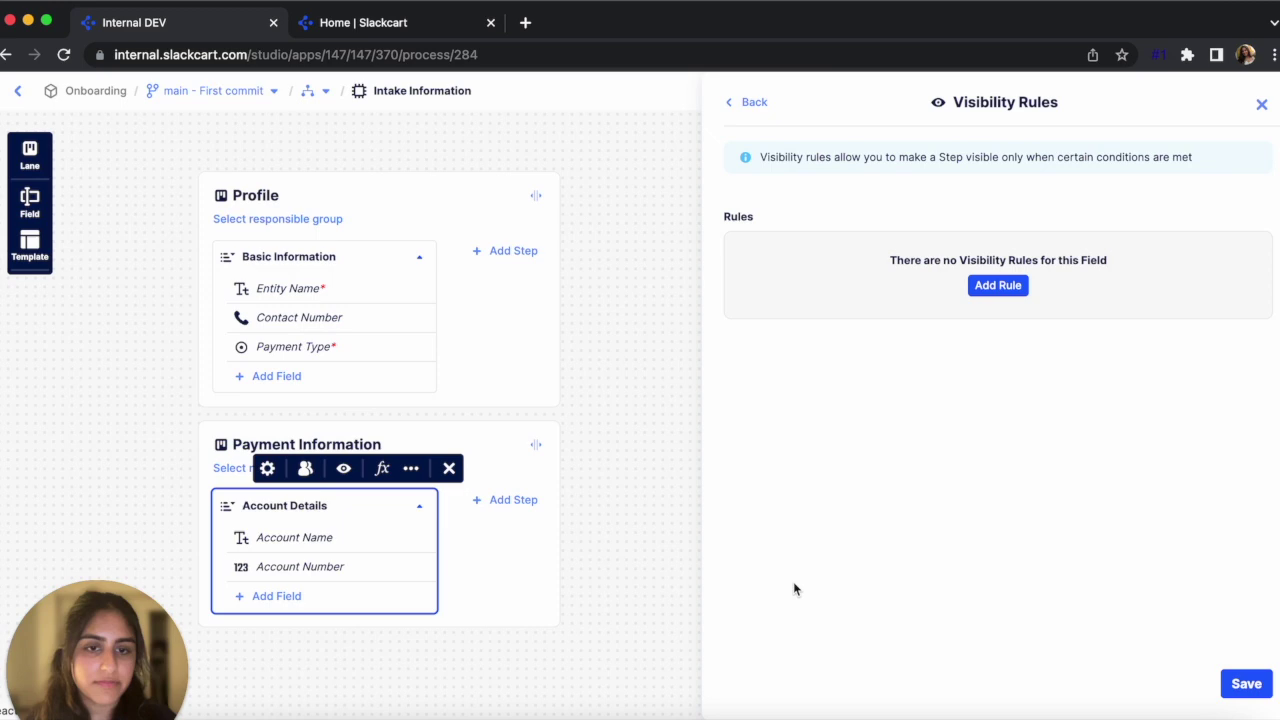
{"action": "left_click", "coordinate": [1014, 287]}
{"action": "left_click", "coordinate": [1213, 250]}
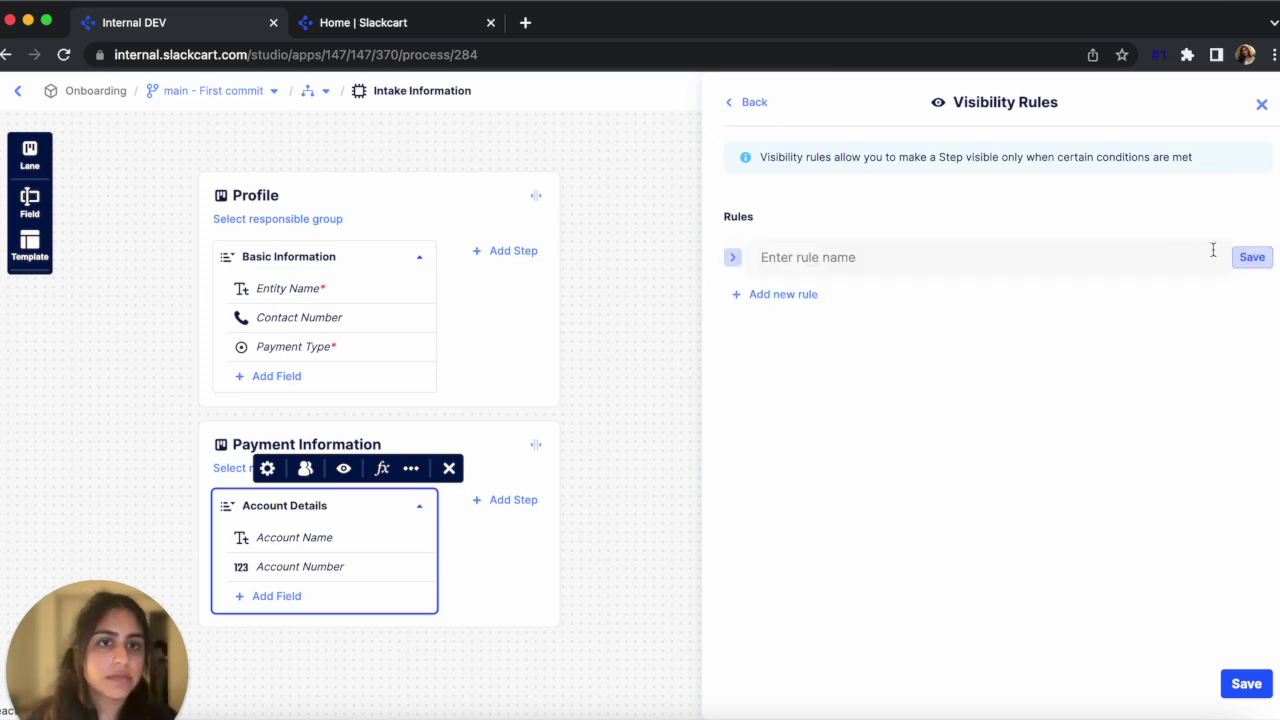
{"action": "left_click", "coordinate": [958, 261]}
{"action": "type", "text": "Show if payment type is EFT"}
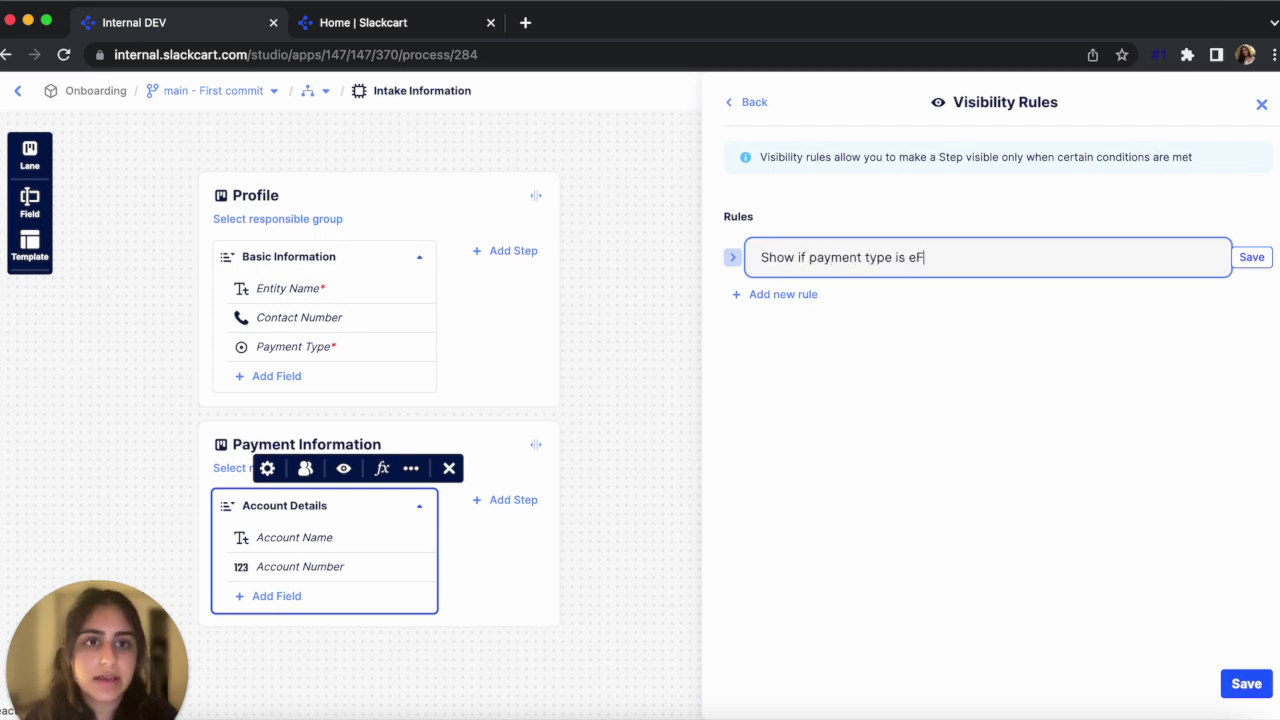
Give the rule the condition Payment Type eq EFT and save the step configuration
{"action": "left_click", "coordinate": [732, 257]}
{"action": "left_click", "coordinate": [858, 343]}
{"action": "left_click", "coordinate": [858, 343]}
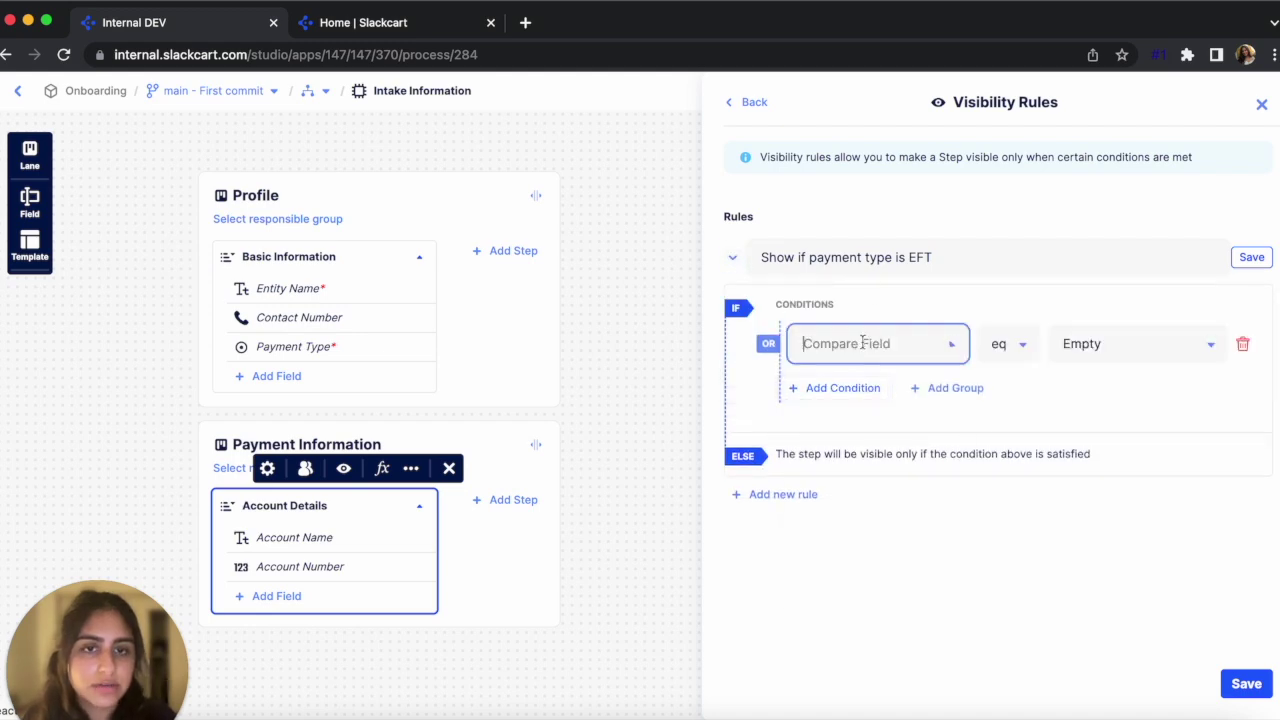
{"action": "left_click", "coordinate": [890, 514]}
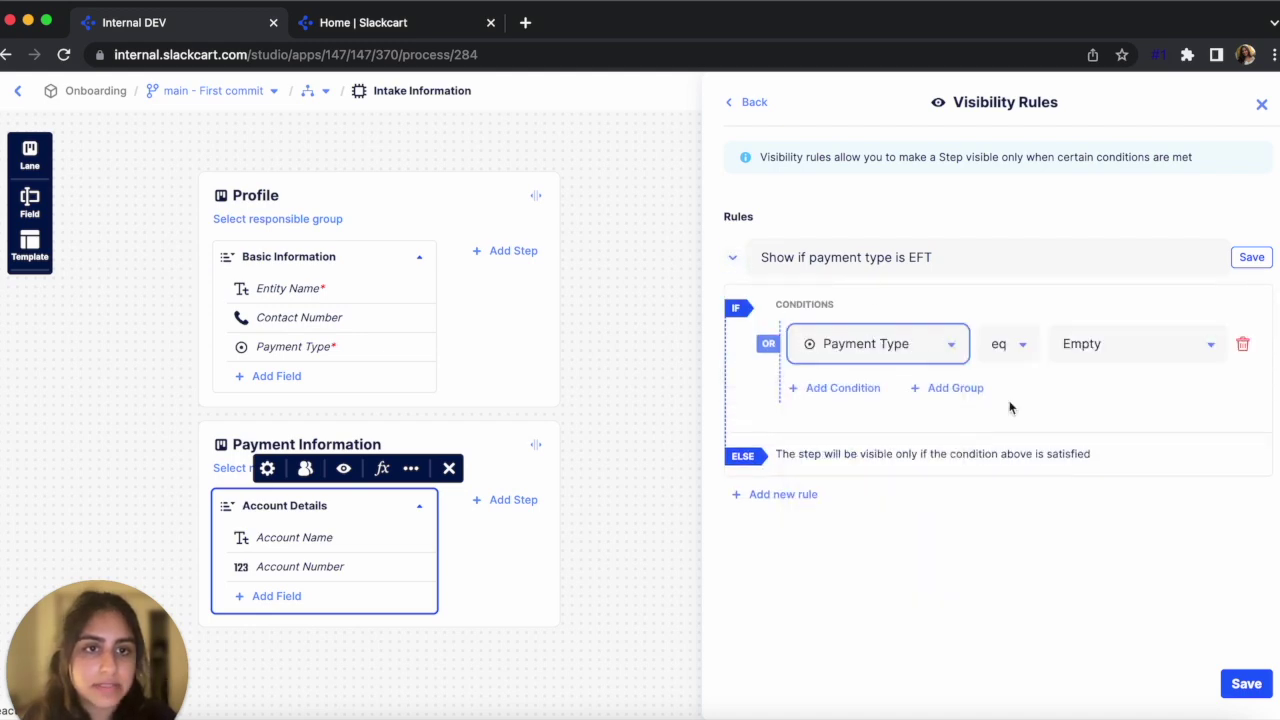
{"action": "left_click", "coordinate": [1090, 343]}
{"action": "type", "text": "EFT"}
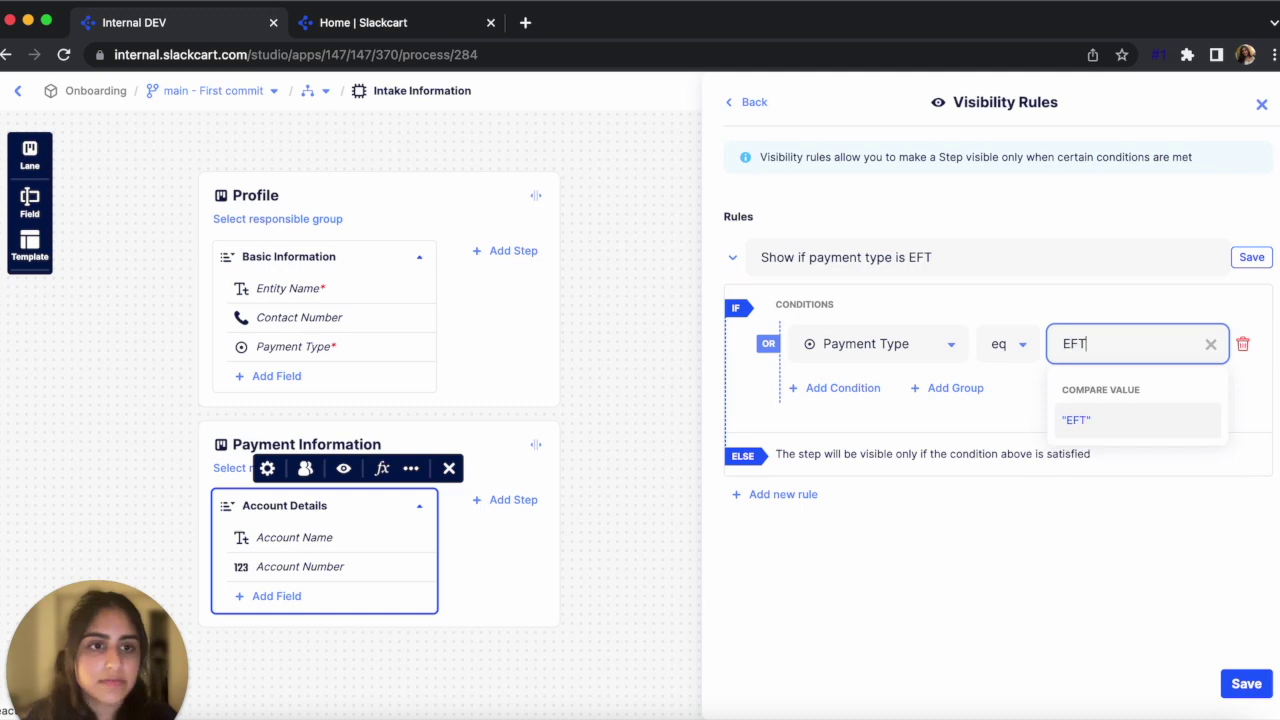
{"action": "key", "text": "Return"}
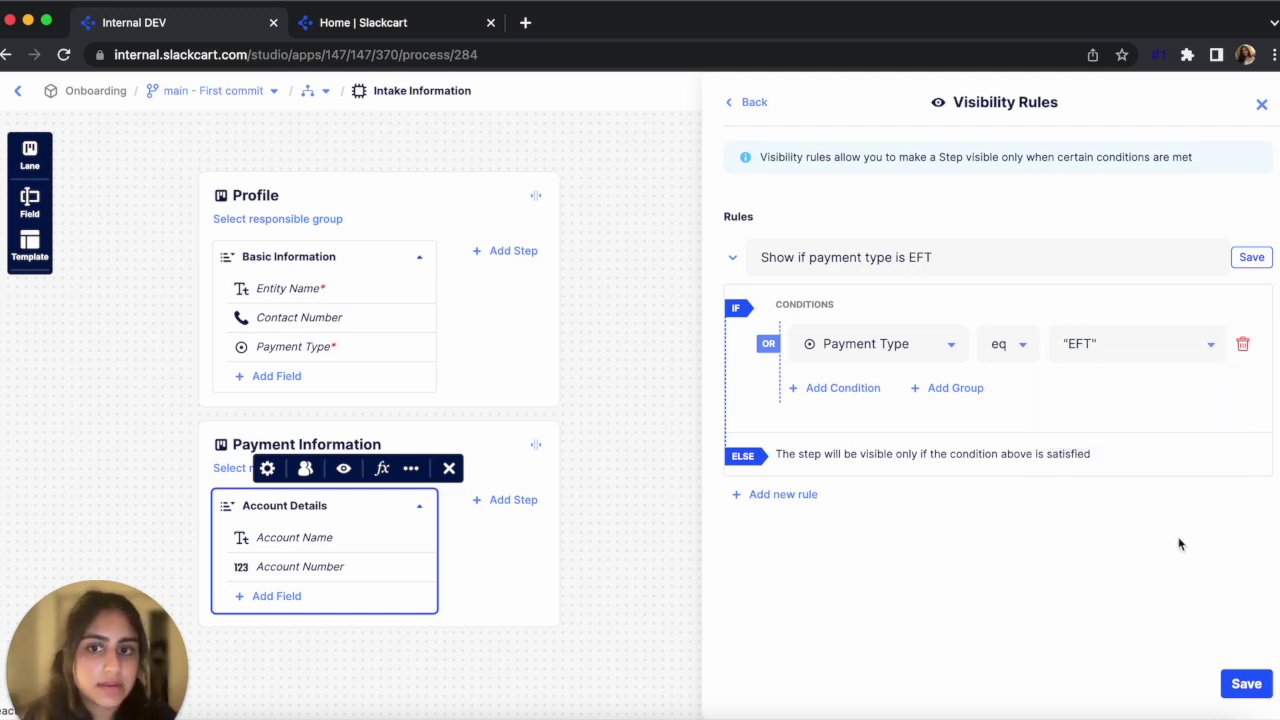
{"action": "left_click", "coordinate": [1248, 684]}
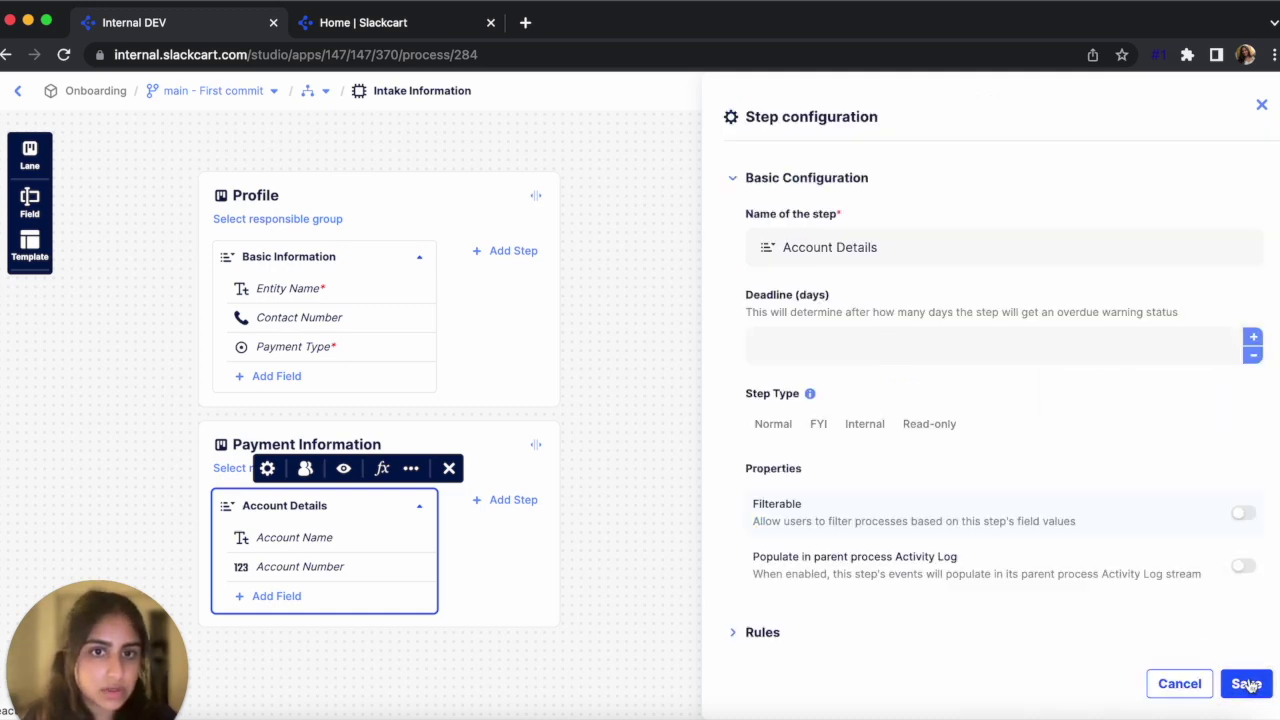
{"action": "left_click", "coordinate": [1246, 686]}
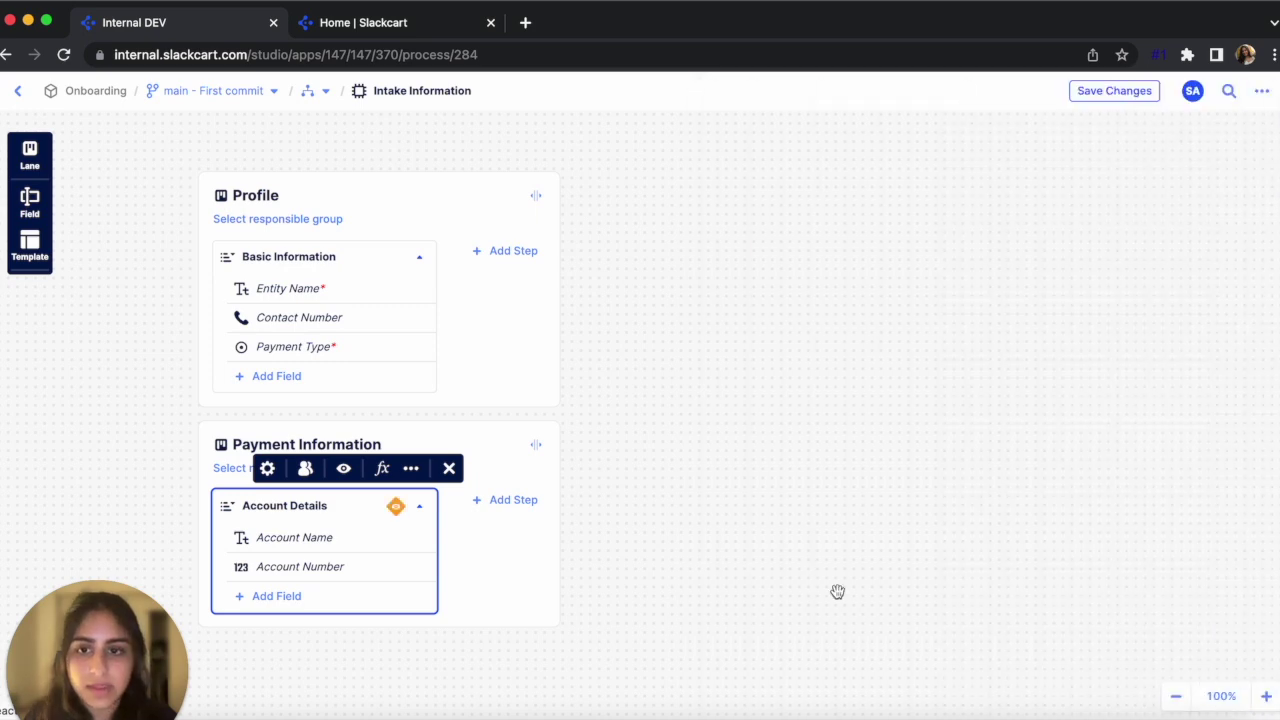
{"action": "left_click", "coordinate": [395, 509]}
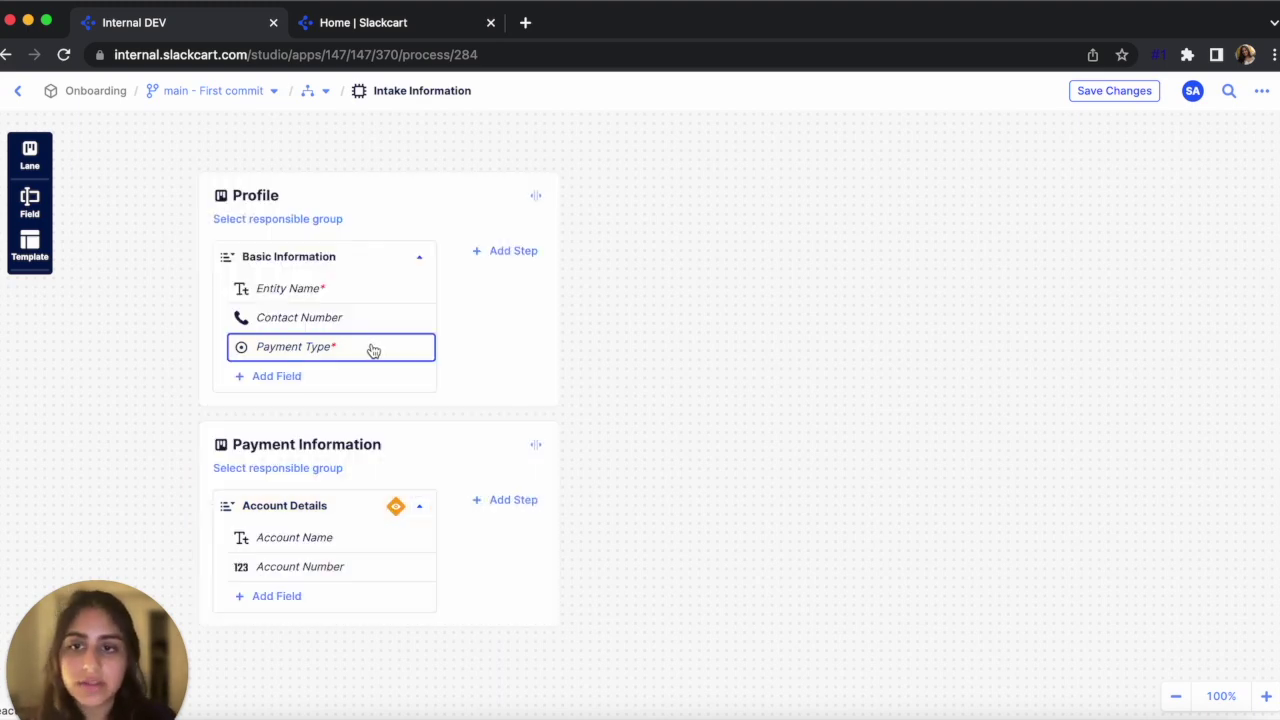
{"action": "mouse_move", "coordinate": [396, 512]}
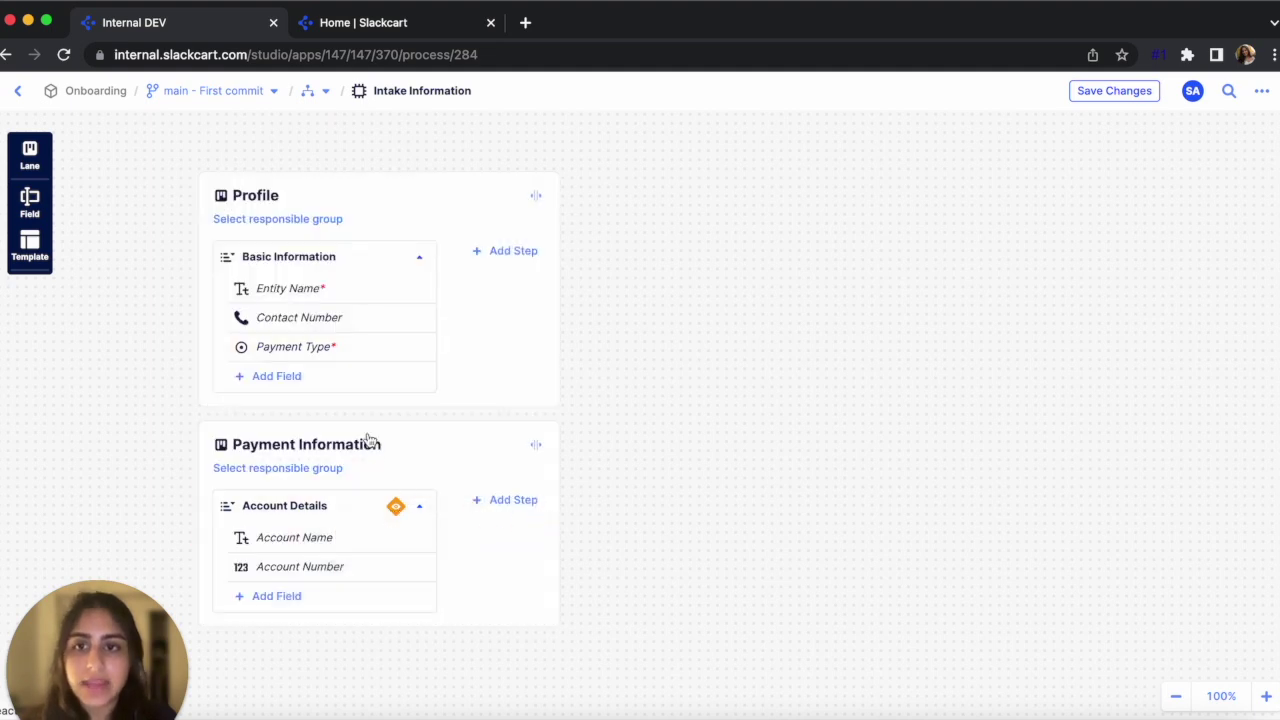
{"action": "left_click", "coordinate": [369, 324]}
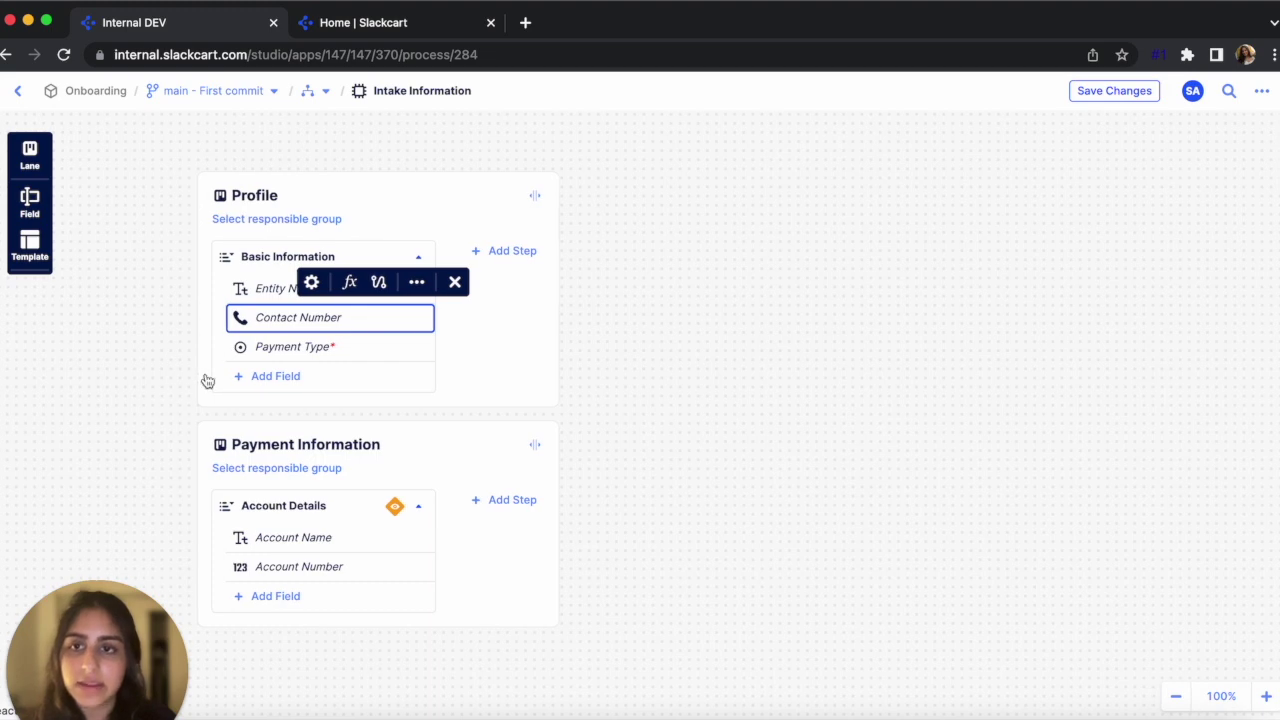
{"action": "left_click", "coordinate": [257, 296]}
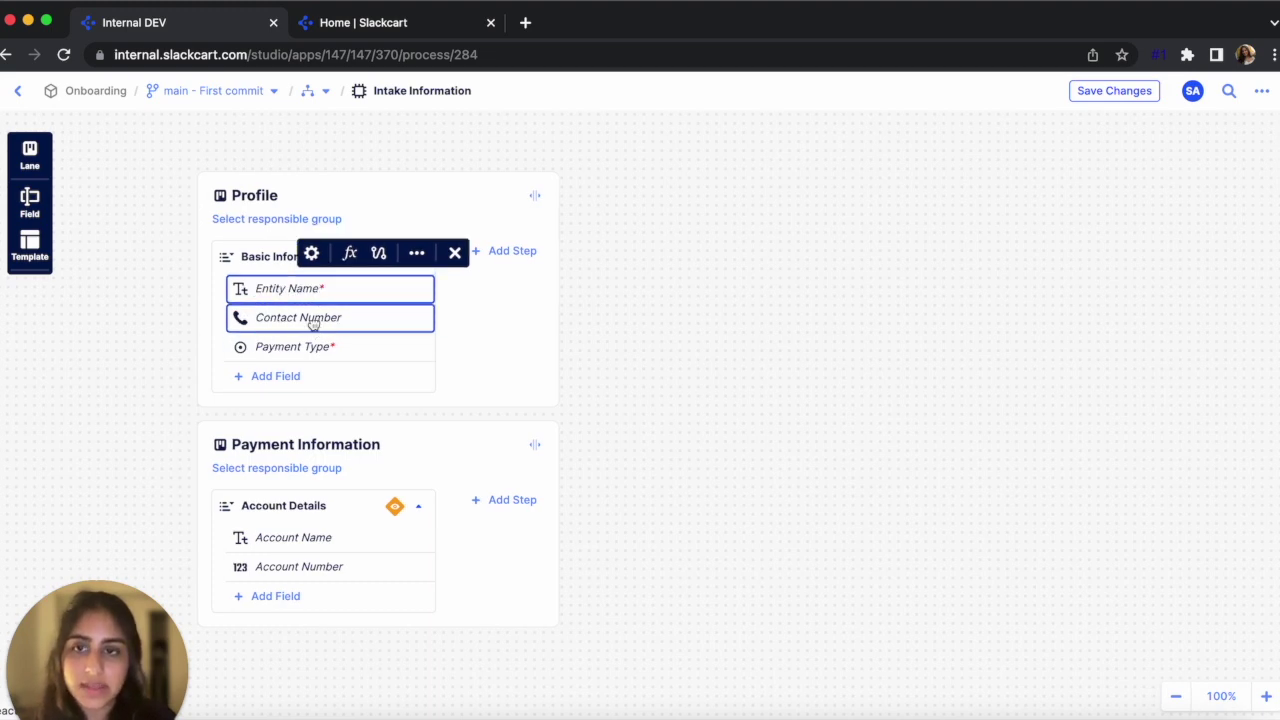
{"action": "left_click", "coordinate": [313, 321]}
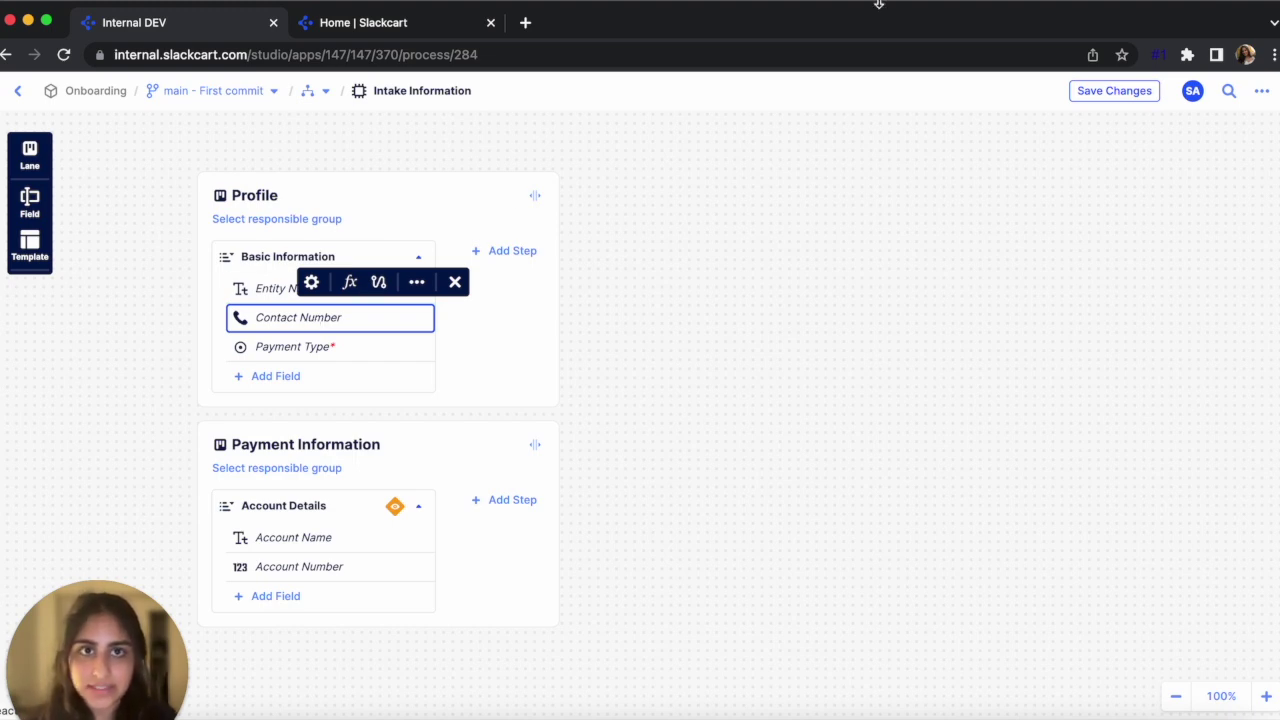
{"action": "scroll", "coordinate": [526, 357], "scroll_direction": "down", "scroll_amount": 1}
{"action": "mouse_move", "coordinate": [411, 331]}
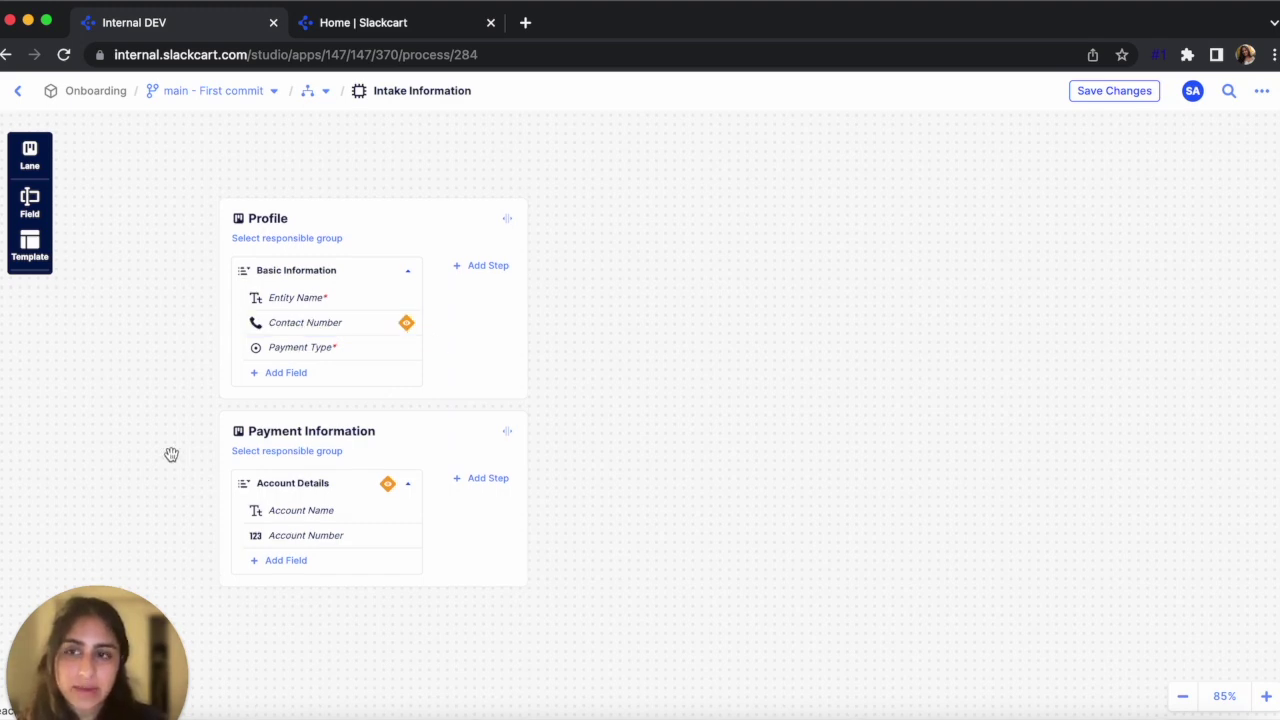
Drop the TAX ID Validation template into Payment Information ahead of Account Details
{"action": "left_click", "coordinate": [31, 252]}
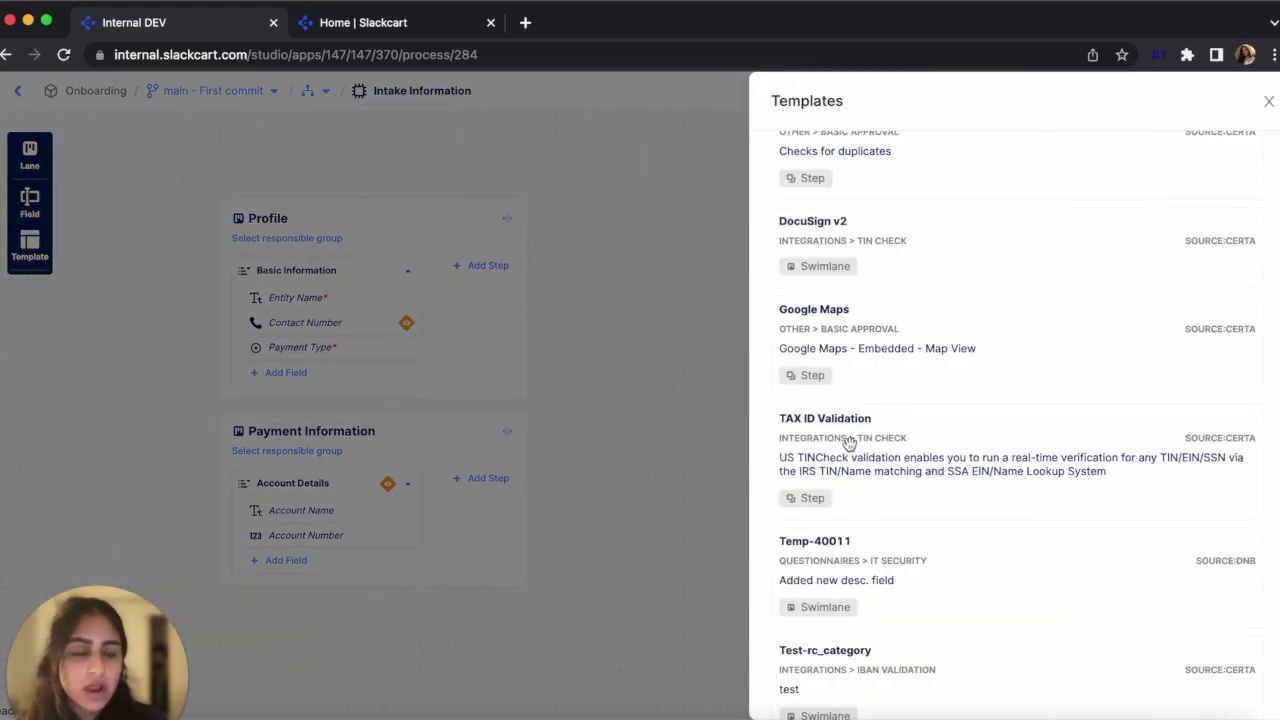
{"action": "scroll", "coordinate": [845, 445], "scroll_direction": "up", "scroll_amount": 3}
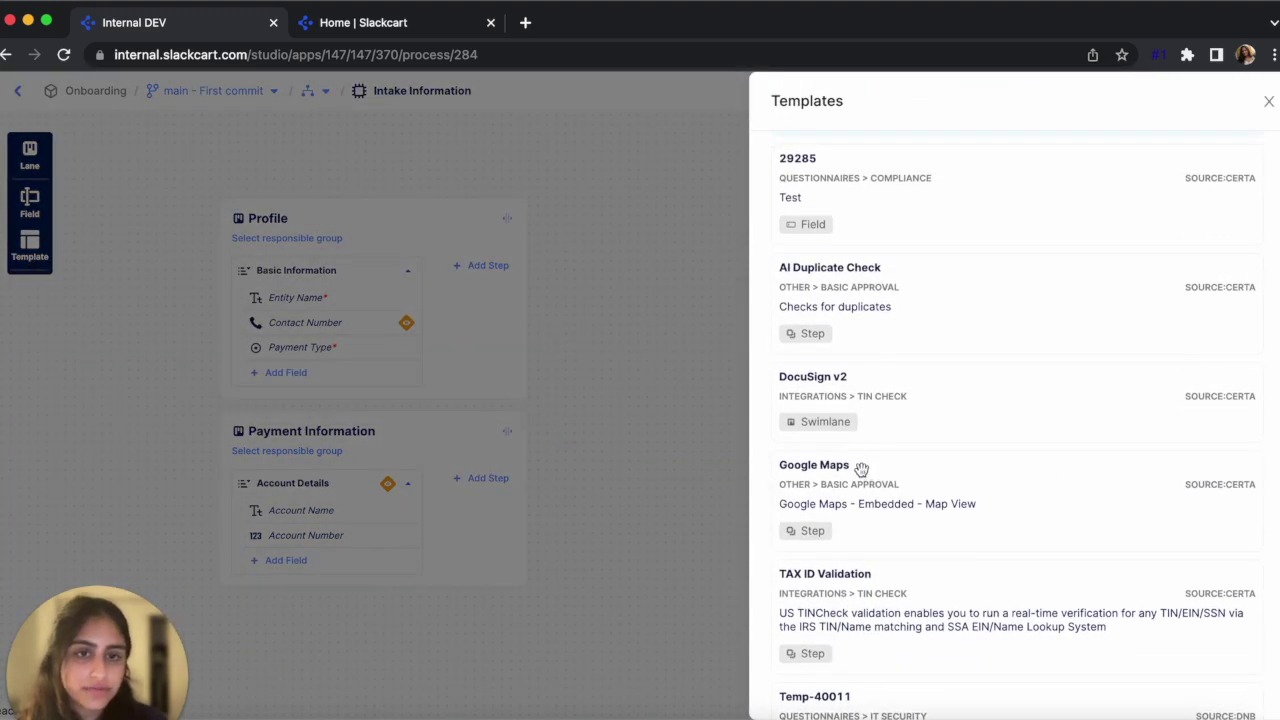
{"action": "scroll", "coordinate": [861, 469], "scroll_direction": "up", "scroll_amount": 2}
{"action": "scroll", "coordinate": [861, 469], "scroll_direction": "down", "scroll_amount": 3}
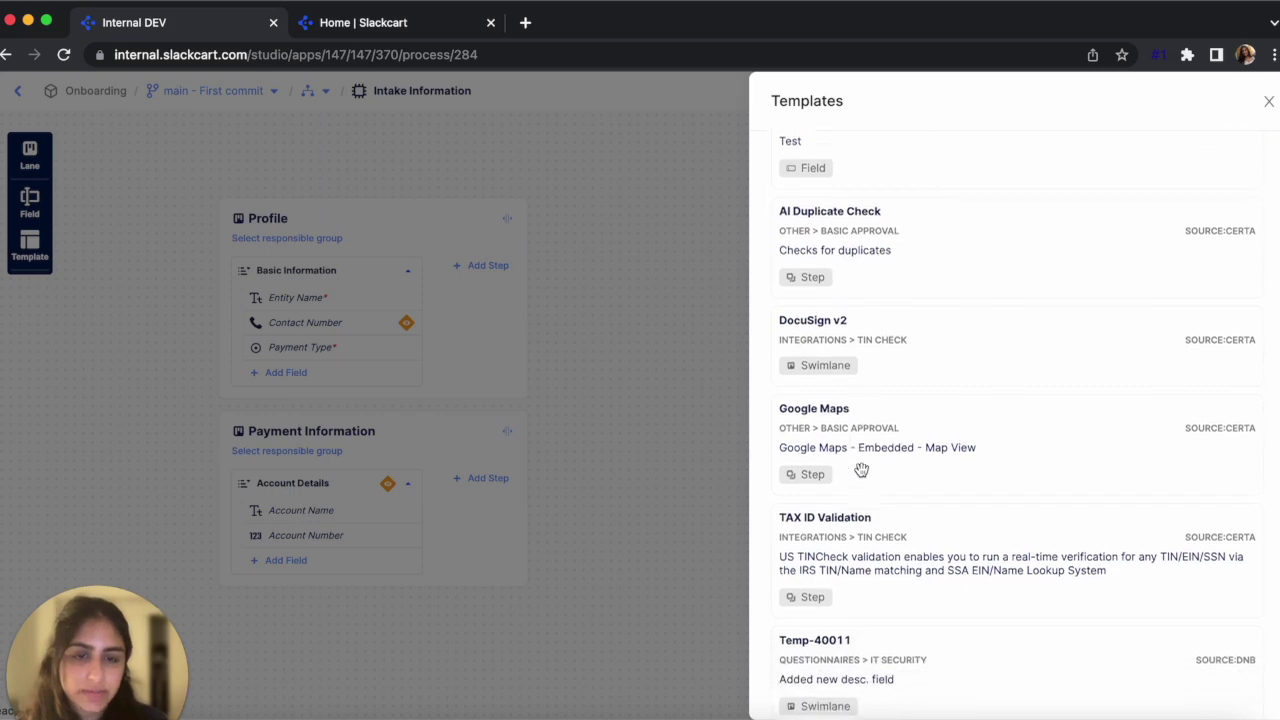
{"action": "scroll", "coordinate": [861, 469], "scroll_direction": "down", "scroll_amount": 1}
{"action": "left_click_drag", "start_coordinate": [883, 494], "coordinate": [404, 461]}
{"action": "scroll", "coordinate": [454, 571], "scroll_direction": "down", "scroll_amount": 3}
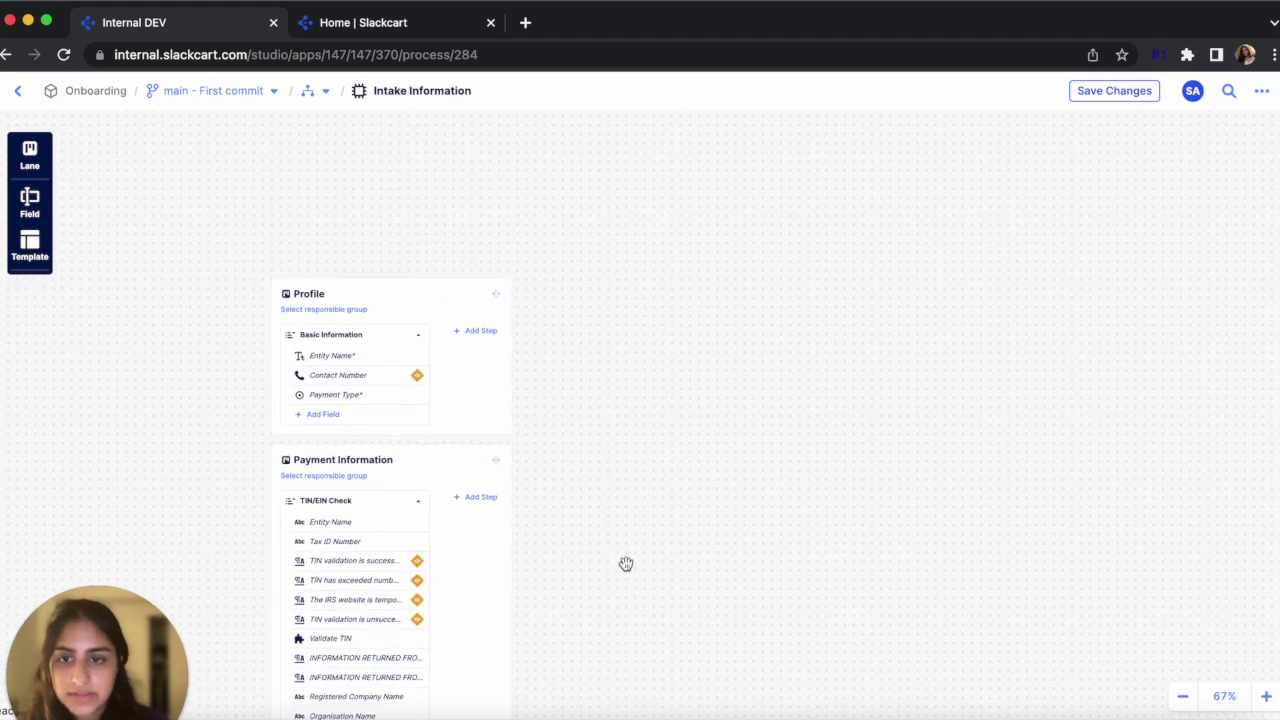
{"action": "left_click_drag", "start_coordinate": [625, 564], "coordinate": [626, 389]}
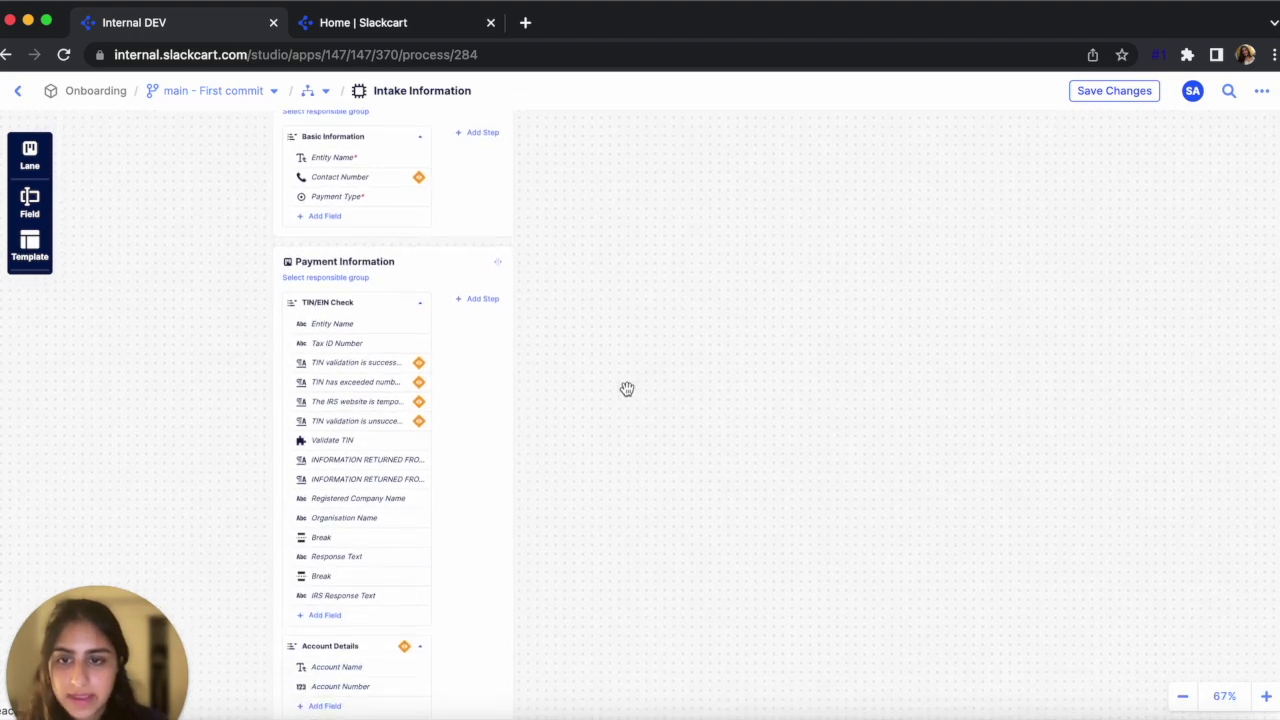
{"action": "left_click", "coordinate": [1266, 697]}
{"action": "scroll", "coordinate": [894, 634], "scroll_direction": "down", "scroll_amount": 2}
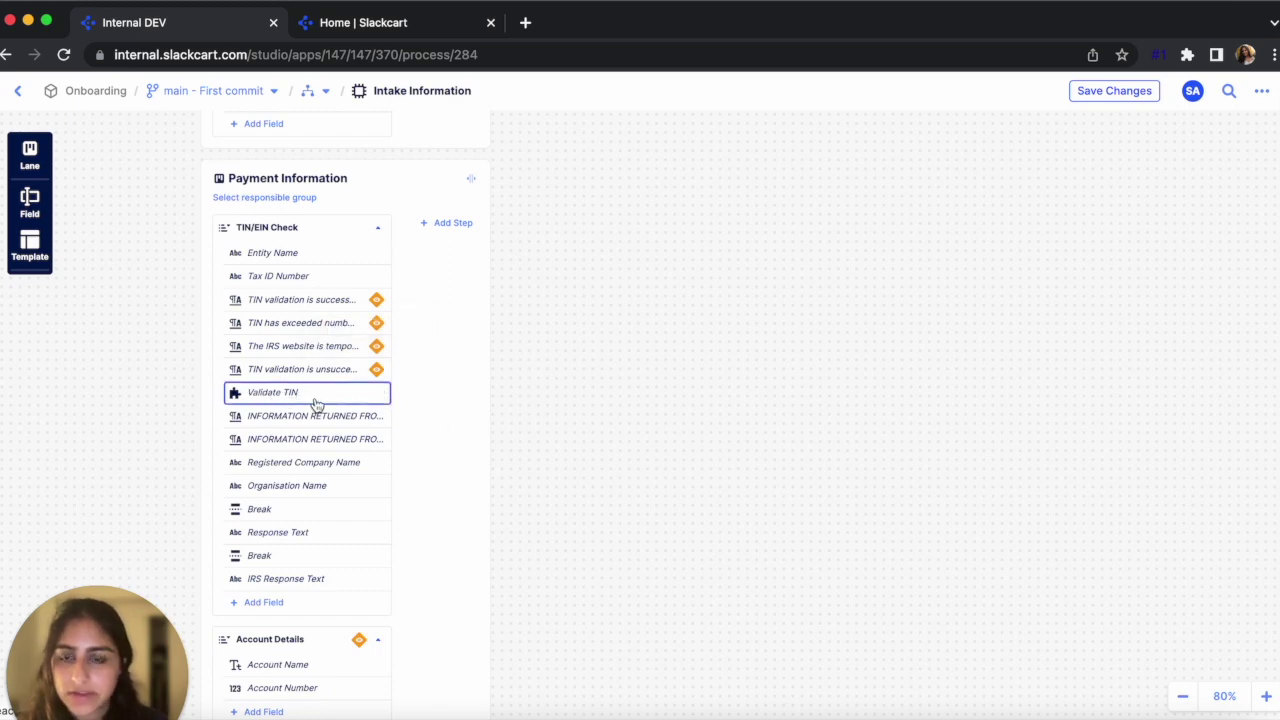
{"action": "scroll", "coordinate": [323, 531], "scroll_direction": "down", "scroll_amount": 1}
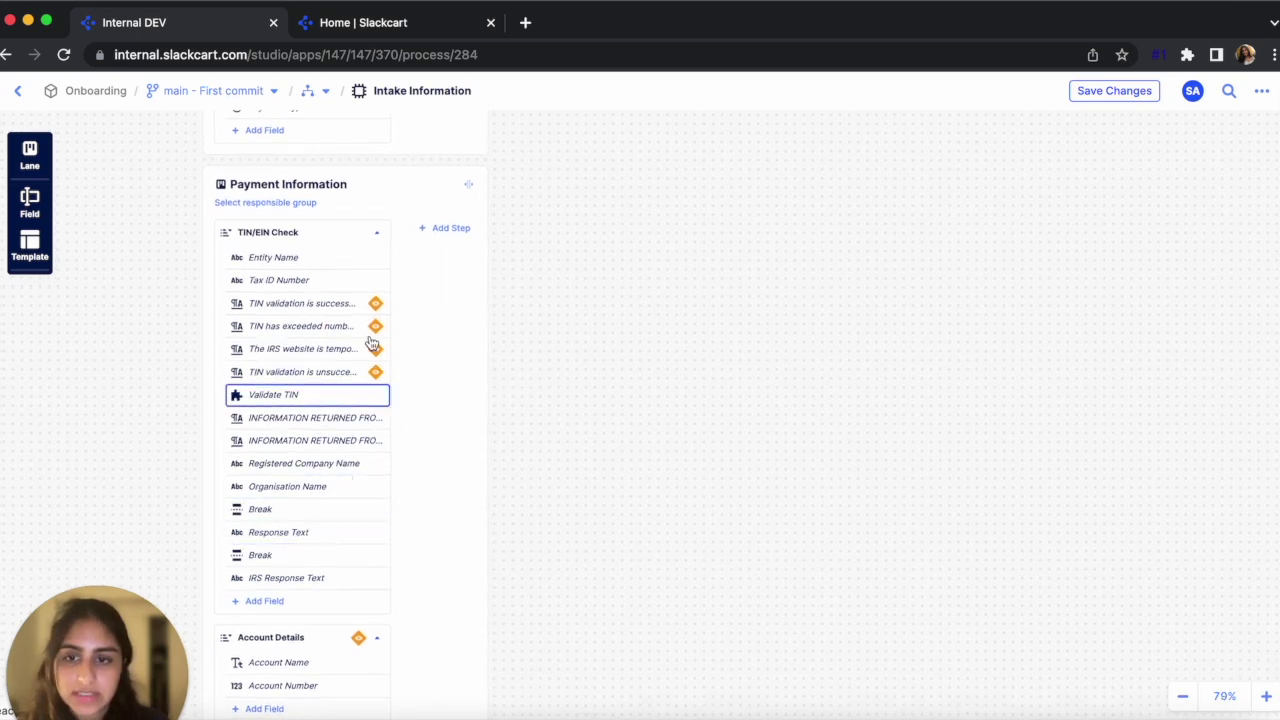
Collapse the TIN/EIN Check step, save the process, and return to the Onboarding app page
{"action": "left_click", "coordinate": [376, 238]}
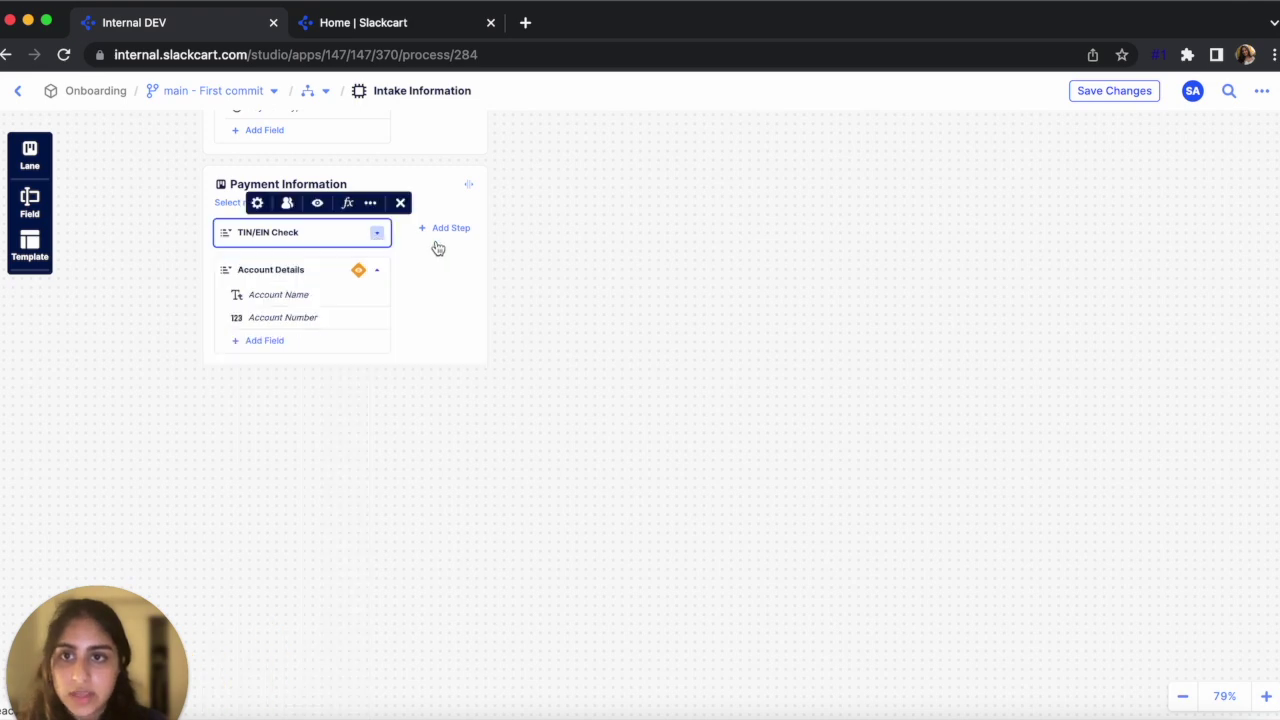
{"action": "scroll", "coordinate": [560, 330], "scroll_direction": "up", "scroll_amount": 5}
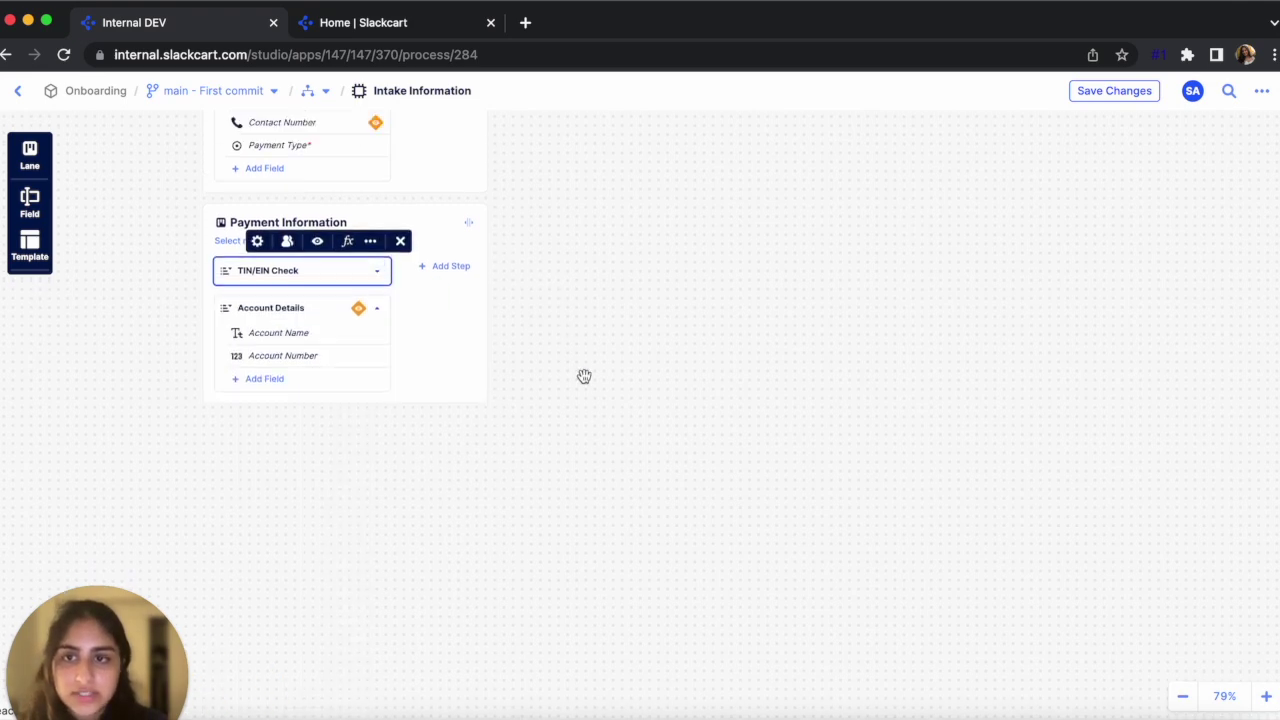
{"action": "scroll", "coordinate": [663, 440], "scroll_direction": "up", "scroll_amount": 2}
{"action": "left_click", "coordinate": [692, 430]}
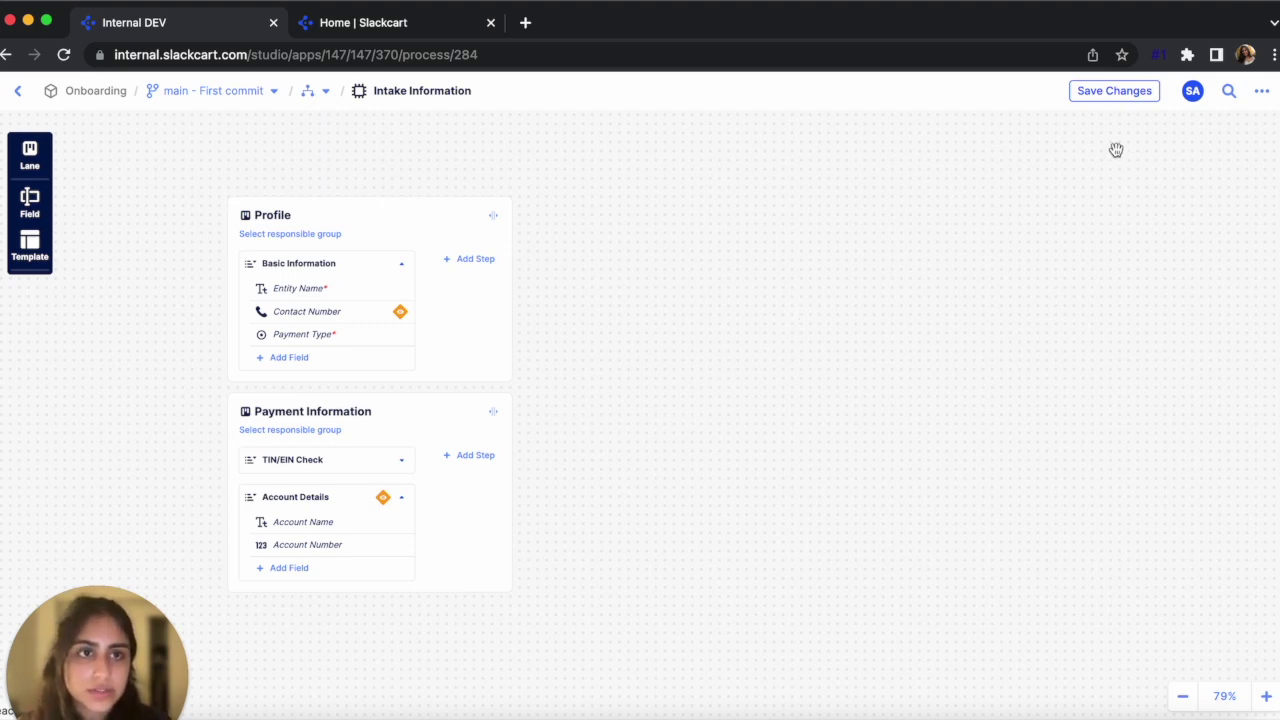
{"action": "left_click", "coordinate": [1116, 92]}
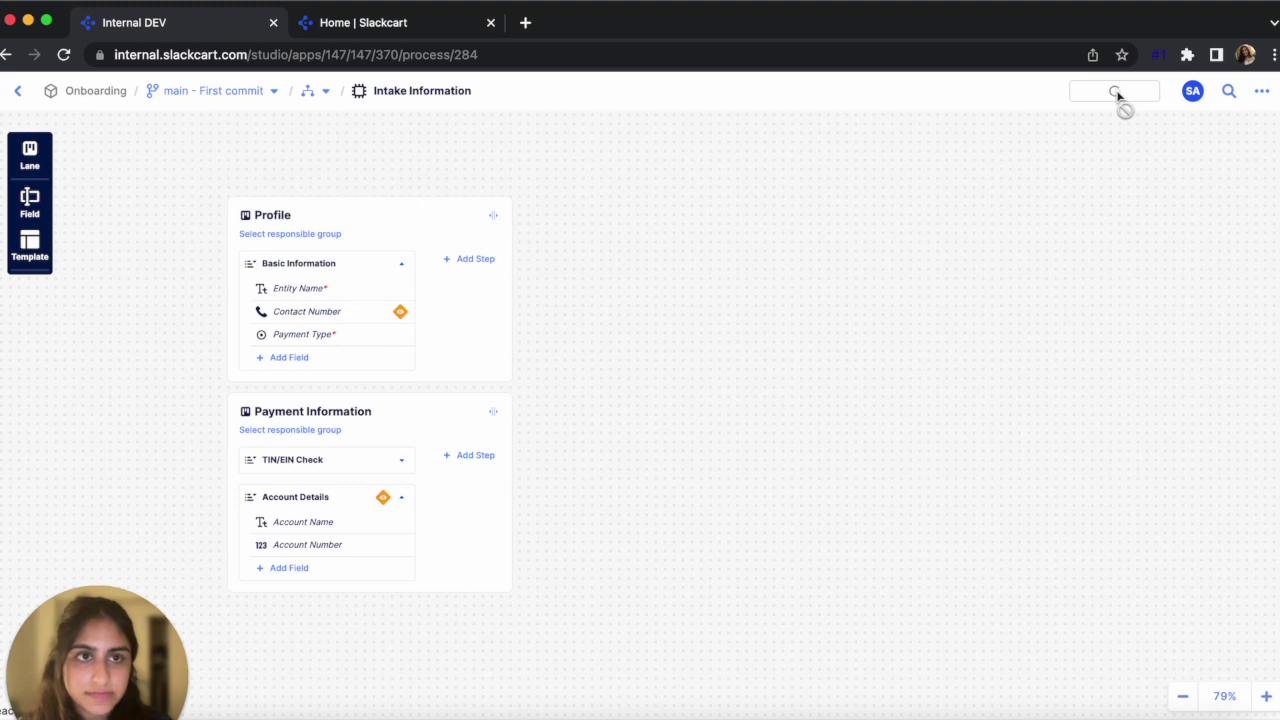
{"action": "left_click", "coordinate": [15, 96]}
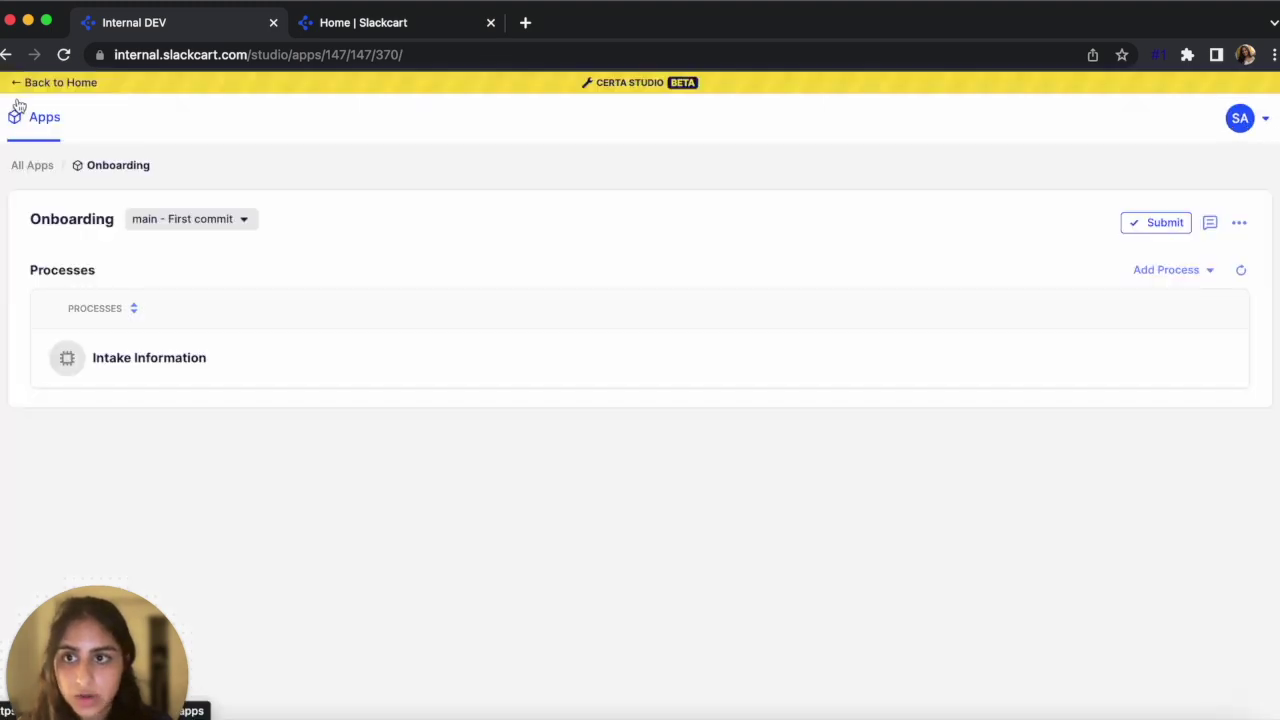
Deploy the Onboarding app to Development with description 'First deploy', then go to the Slackcart home dashboard
{"action": "left_click", "coordinate": [1161, 232]}
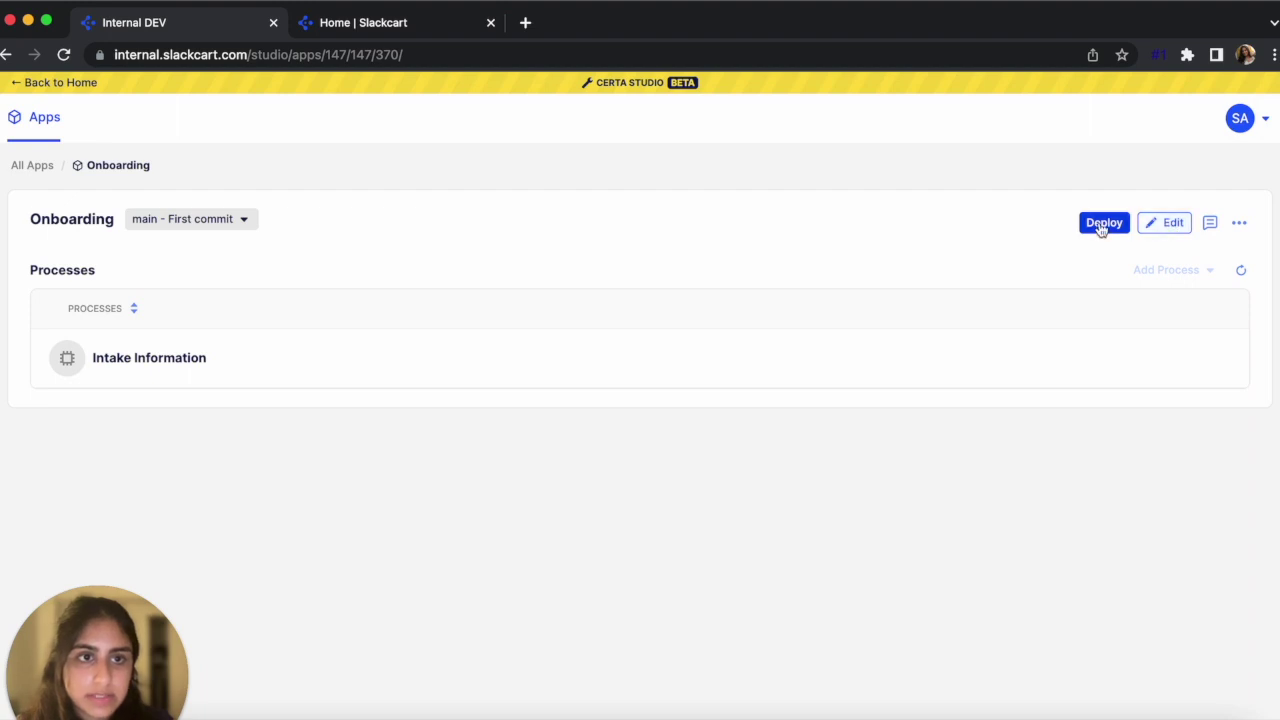
{"action": "left_click", "coordinate": [1102, 225]}
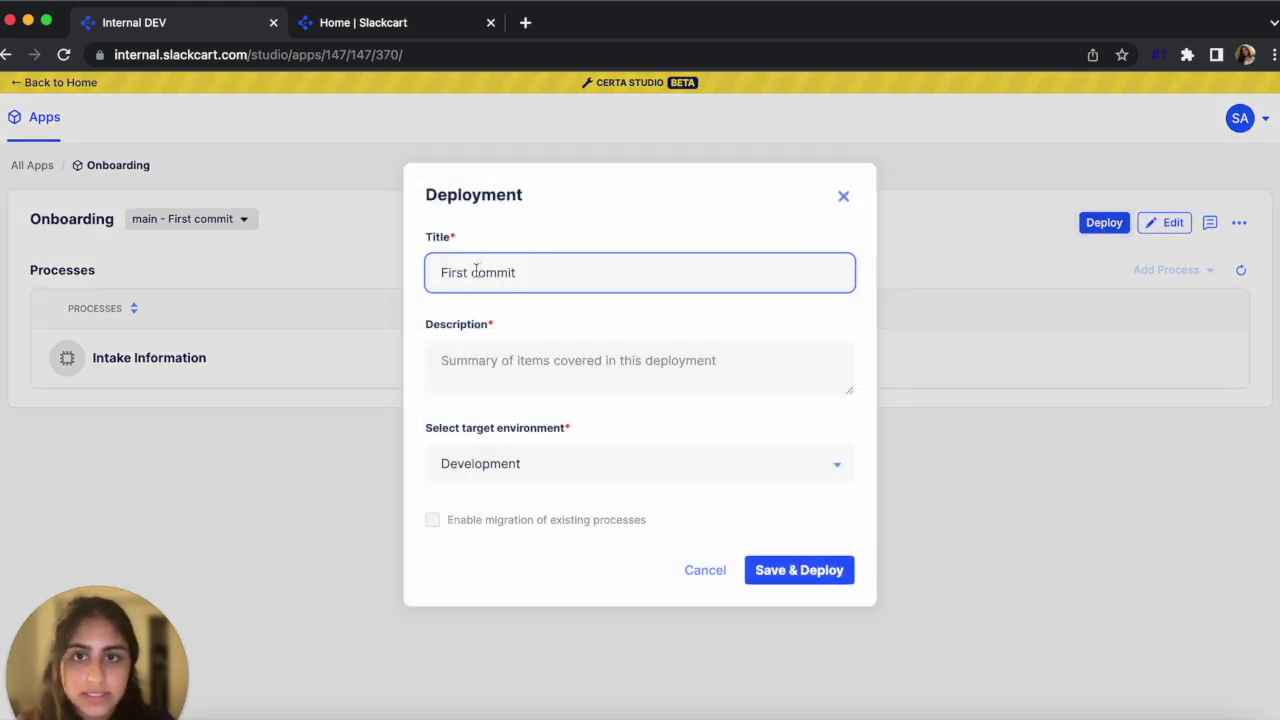
{"action": "left_click_drag", "start_coordinate": [474, 272], "coordinate": [533, 272]}
{"action": "left_click", "coordinate": [532, 360]}
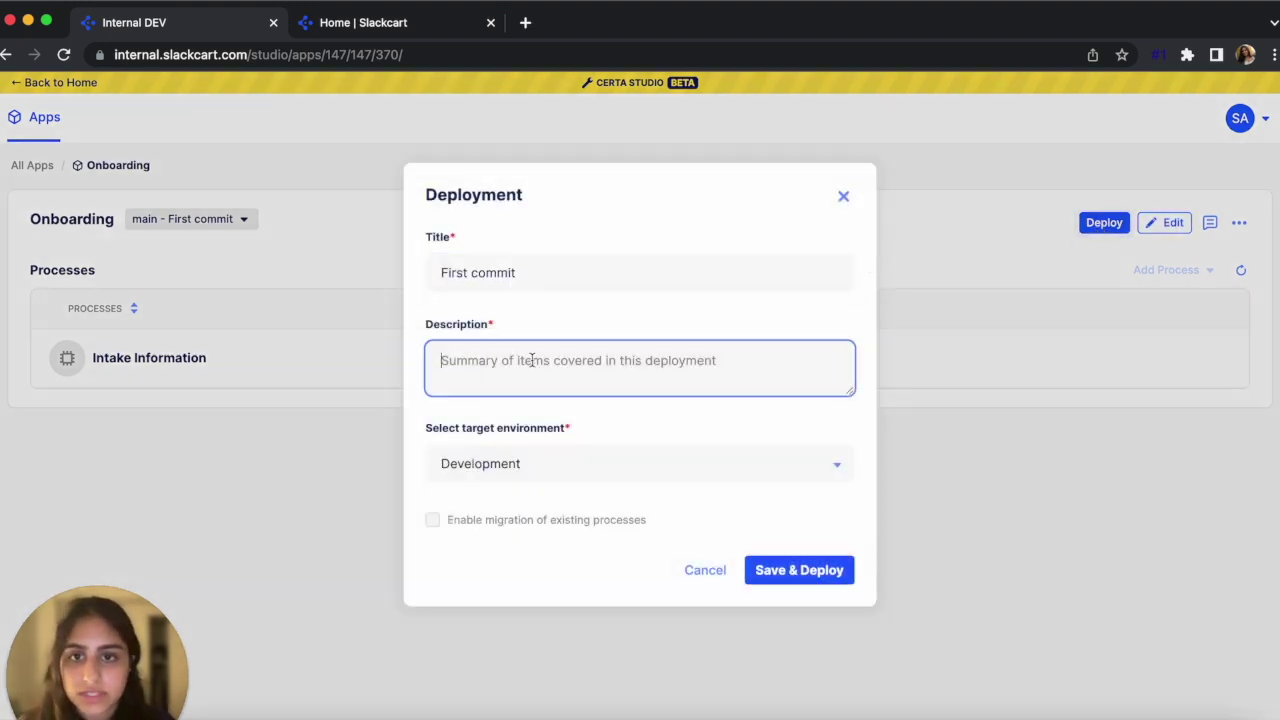
{"action": "type", "text": "First deployment"}
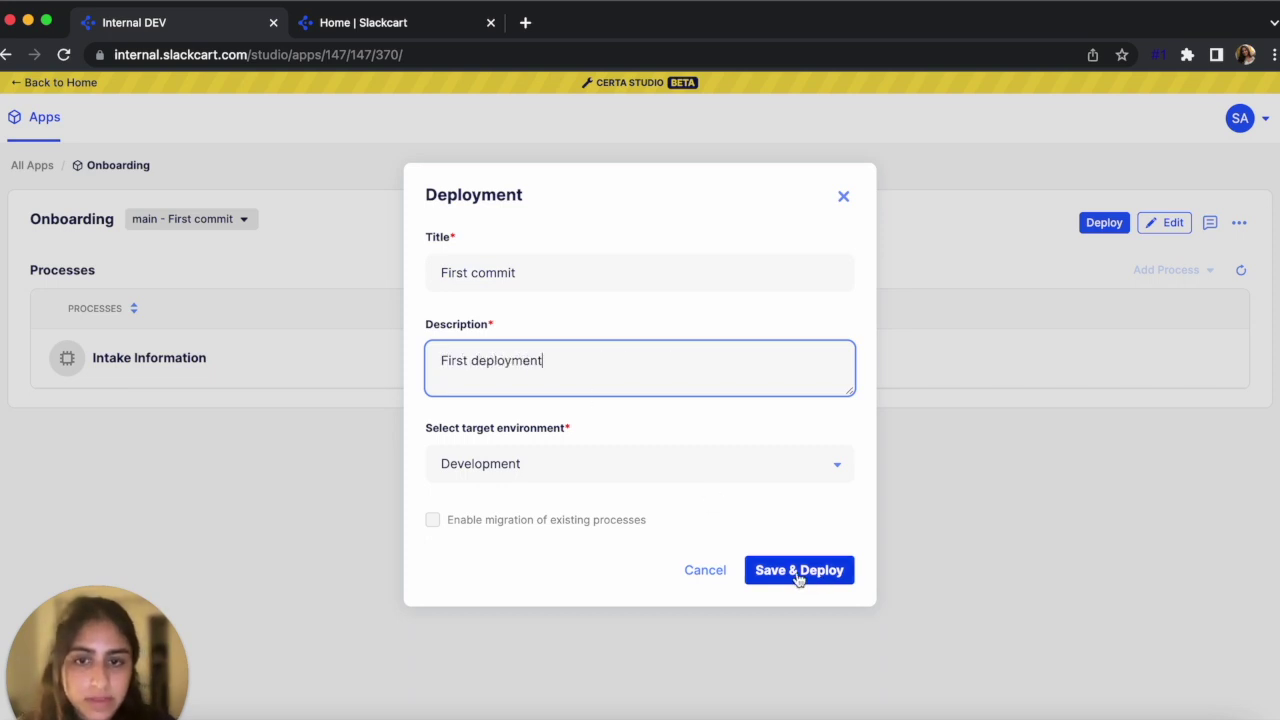
{"action": "left_click", "coordinate": [797, 578]}
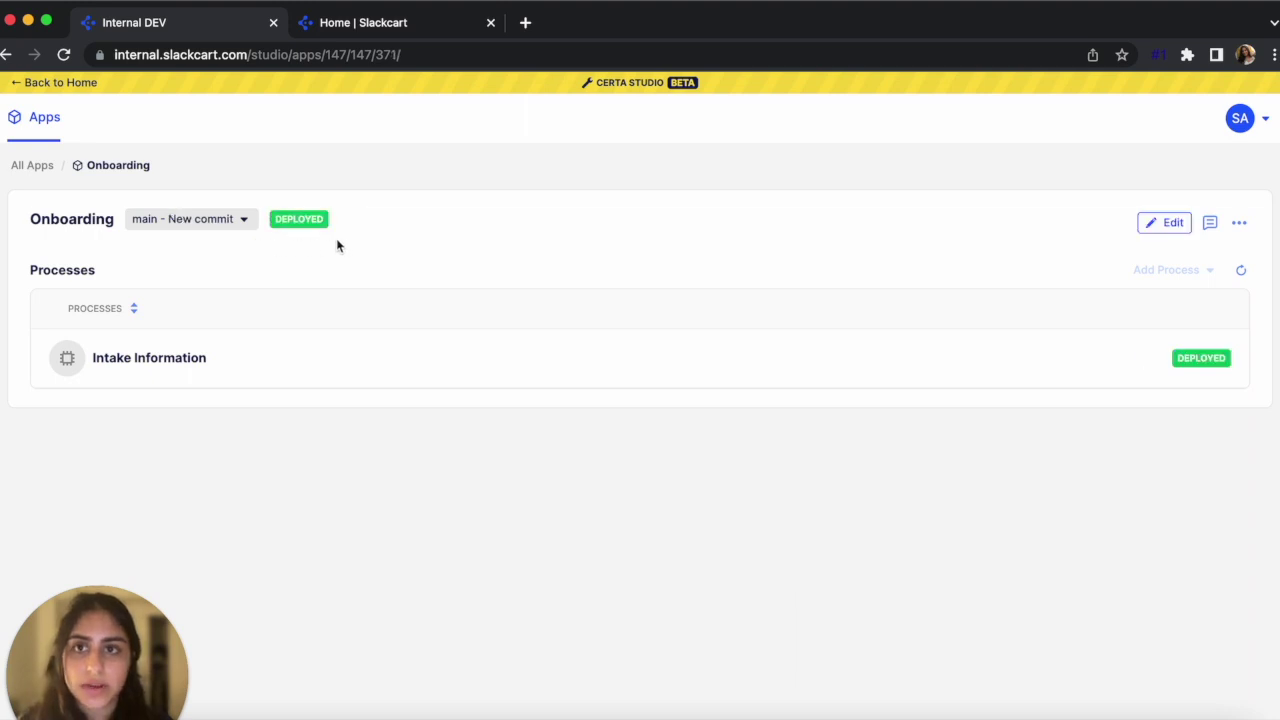
{"action": "left_click", "coordinate": [418, 30]}
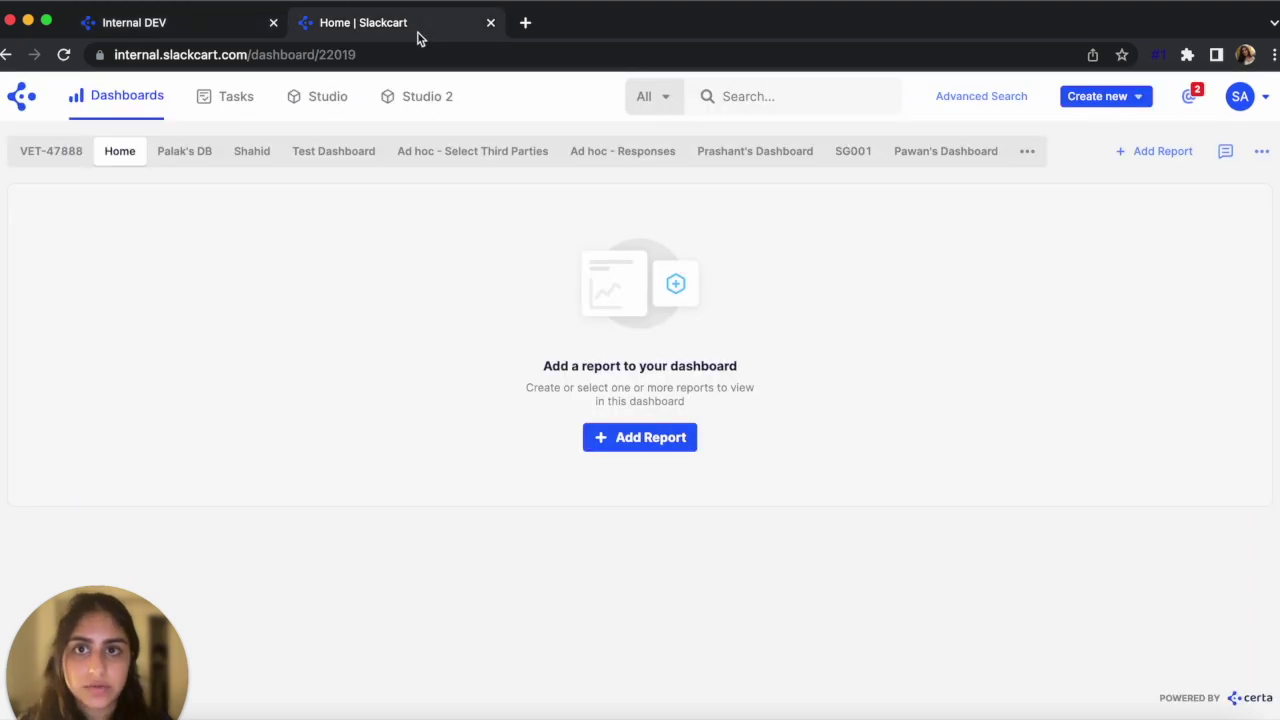
Create a new Intake Information request with Entity Name Certa, a contact number, and payment type Check
{"action": "left_click", "coordinate": [1130, 100]}
{"action": "left_click", "coordinate": [1130, 140]}
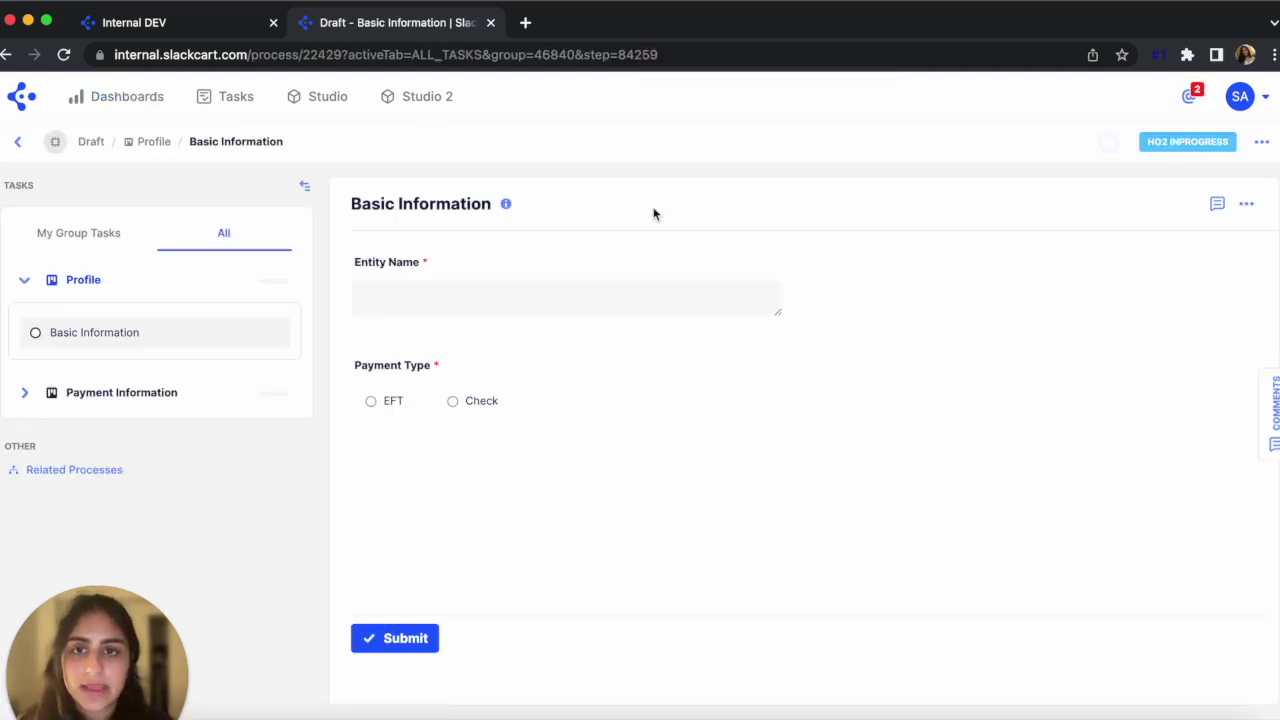
{"action": "left_click", "coordinate": [436, 300]}
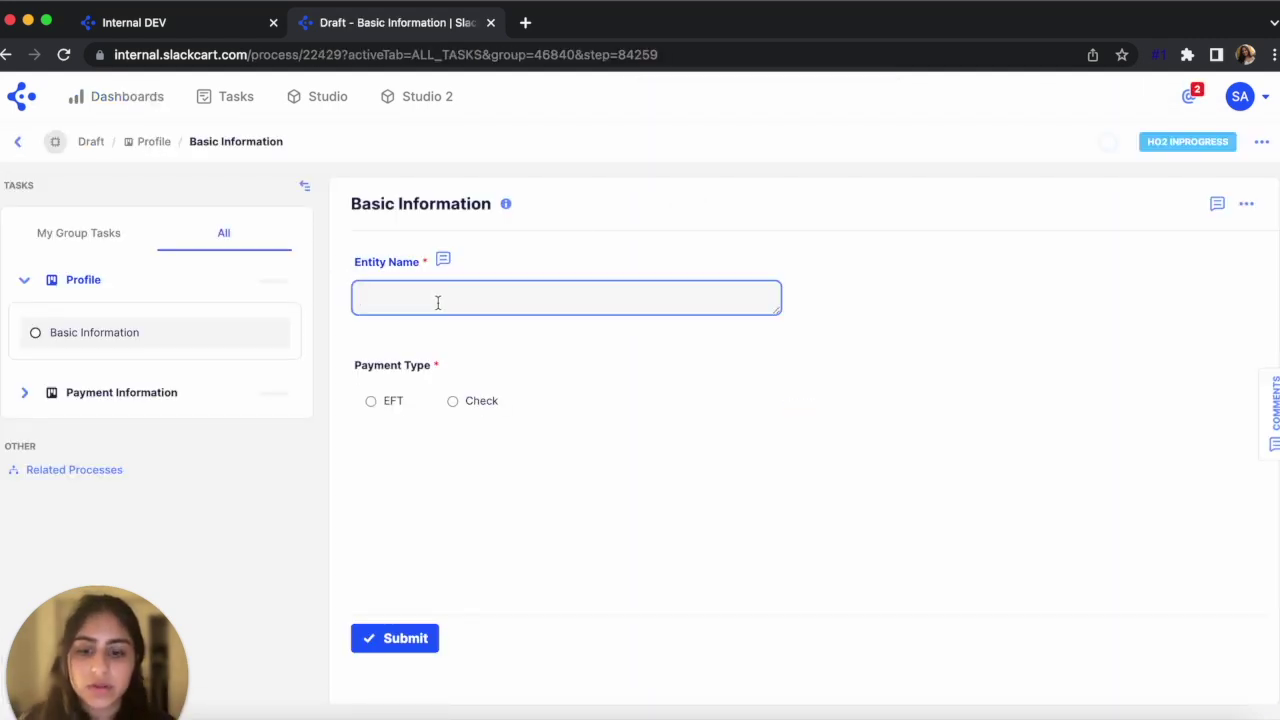
{"action": "type", "text": "Certa"}
{"action": "left_click", "coordinate": [483, 351]}
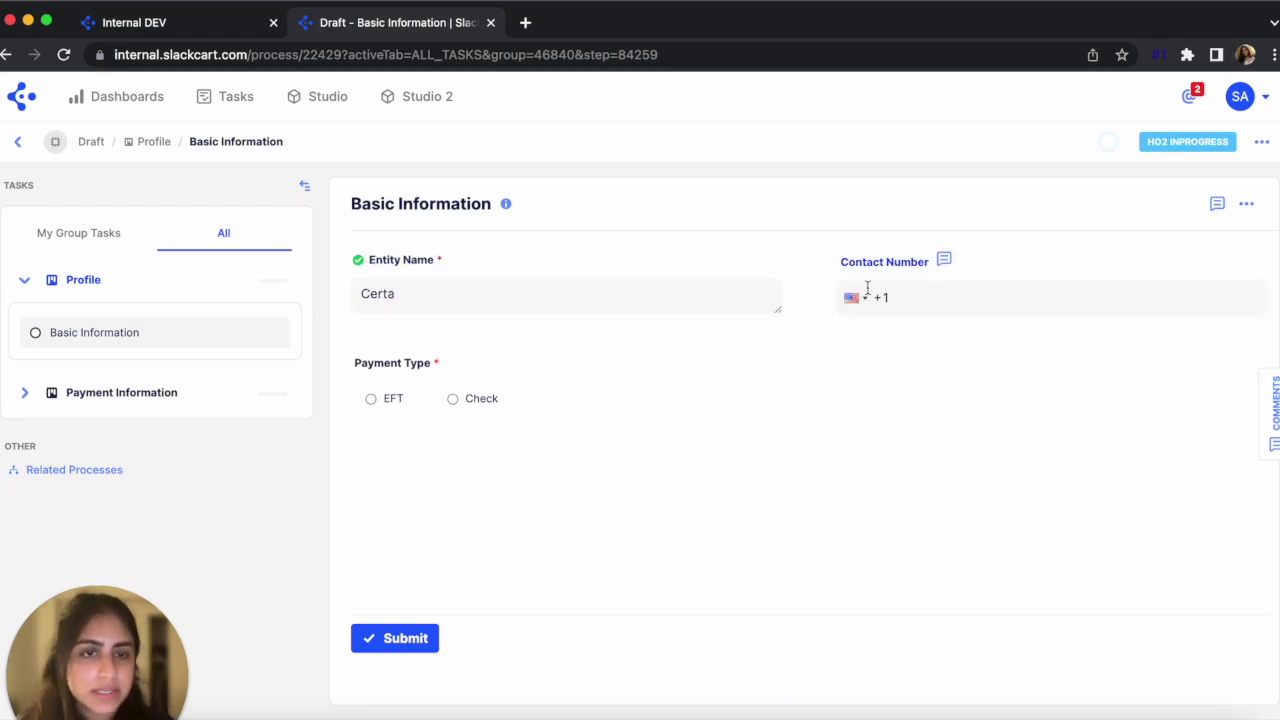
{"action": "left_click", "coordinate": [899, 298]}
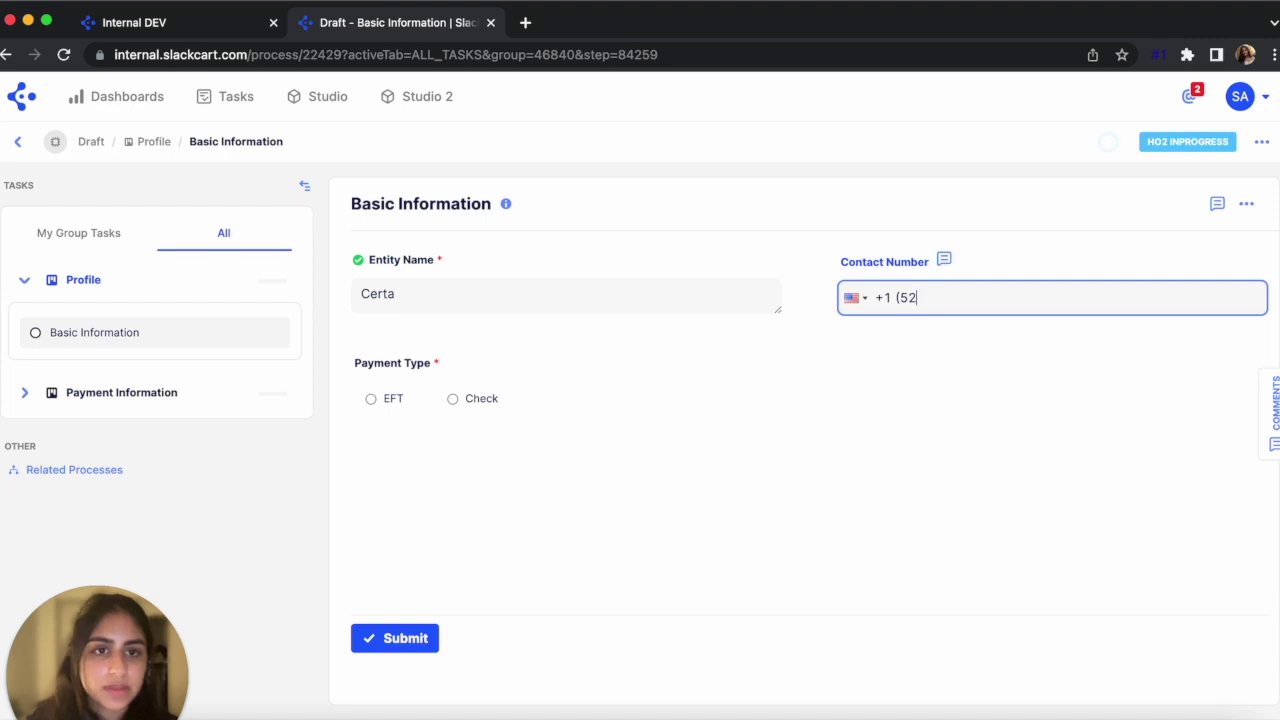
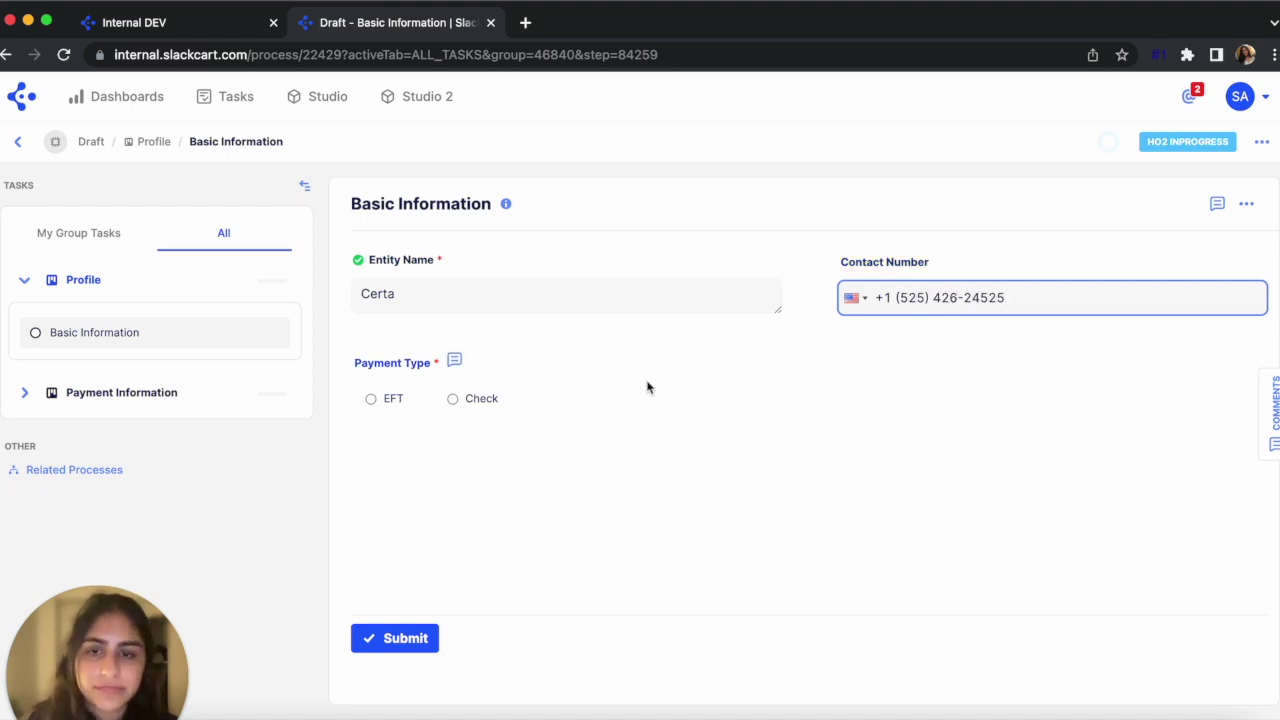
{"action": "left_click", "coordinate": [488, 399]}
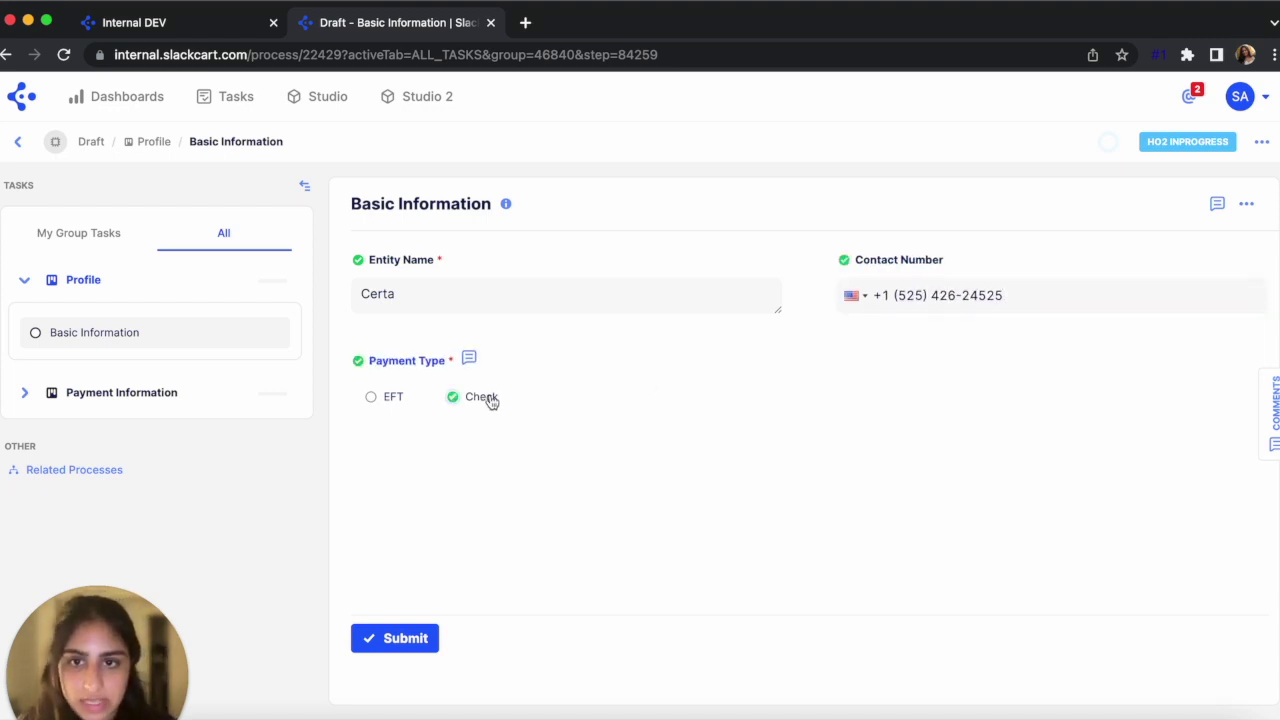
Submit Basic Information with Check payment and inspect the resulting TIN/EIN Check step
{"action": "left_click", "coordinate": [422, 637]}
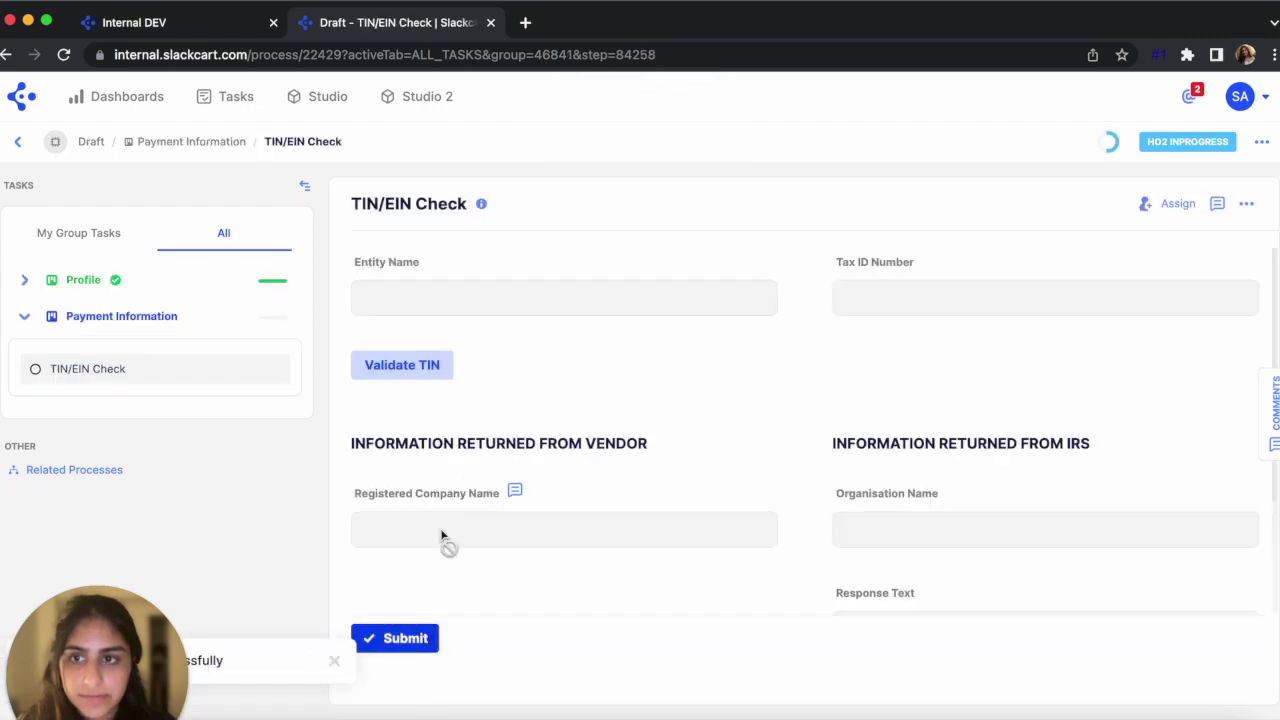
{"action": "left_click_drag", "start_coordinate": [351, 206], "coordinate": [489, 209]}
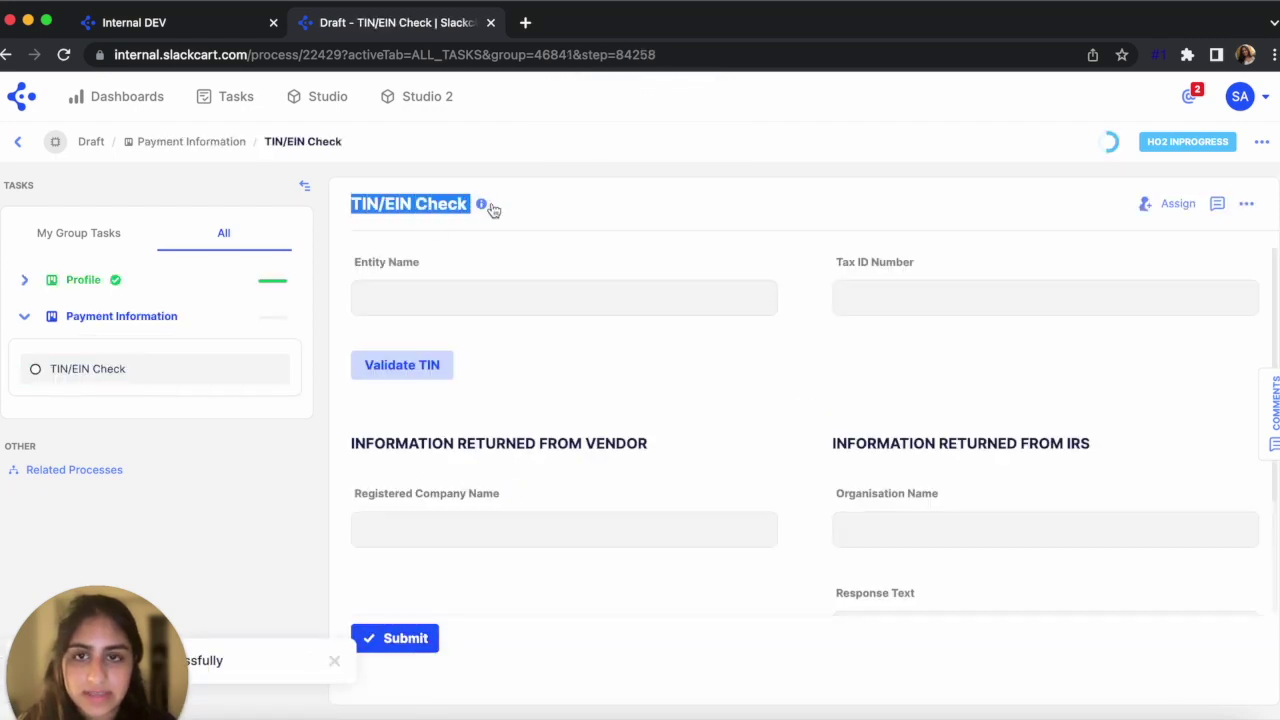
{"action": "left_click", "coordinate": [484, 272]}
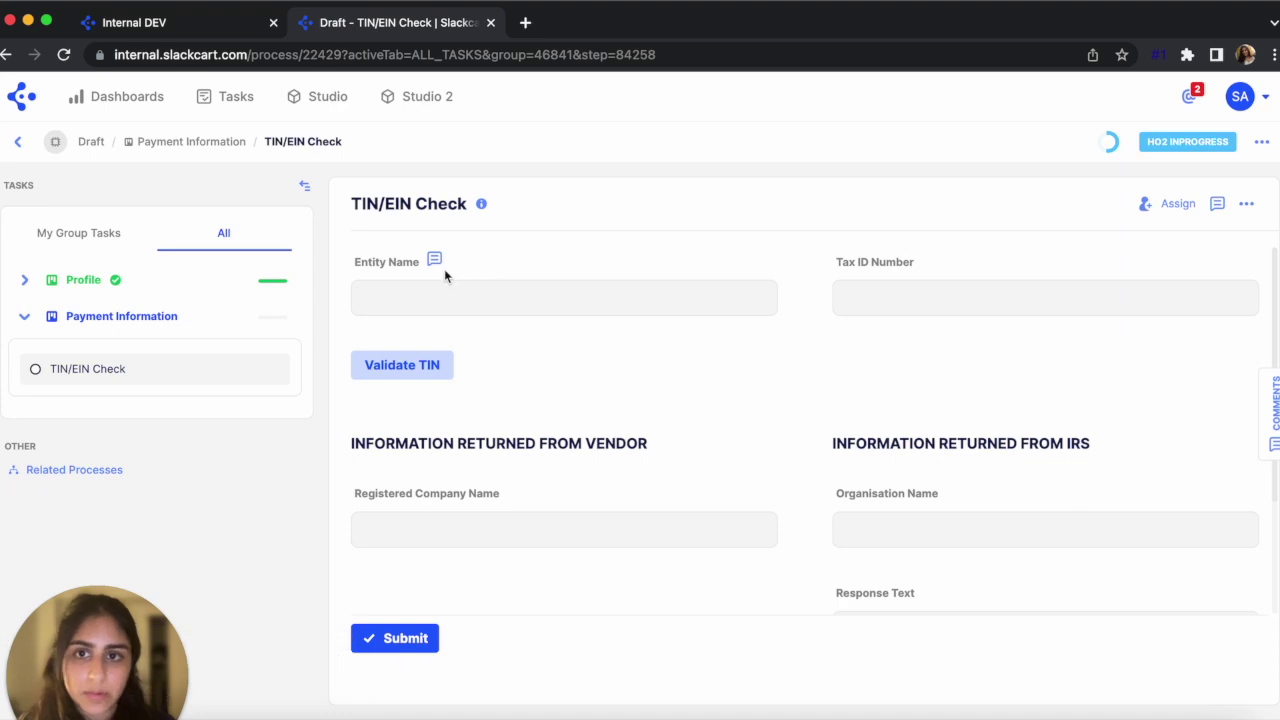
{"action": "scroll", "coordinate": [548, 543], "scroll_direction": "down", "scroll_amount": 3}
{"action": "scroll", "coordinate": [546, 531], "scroll_direction": "up", "scroll_amount": 3}
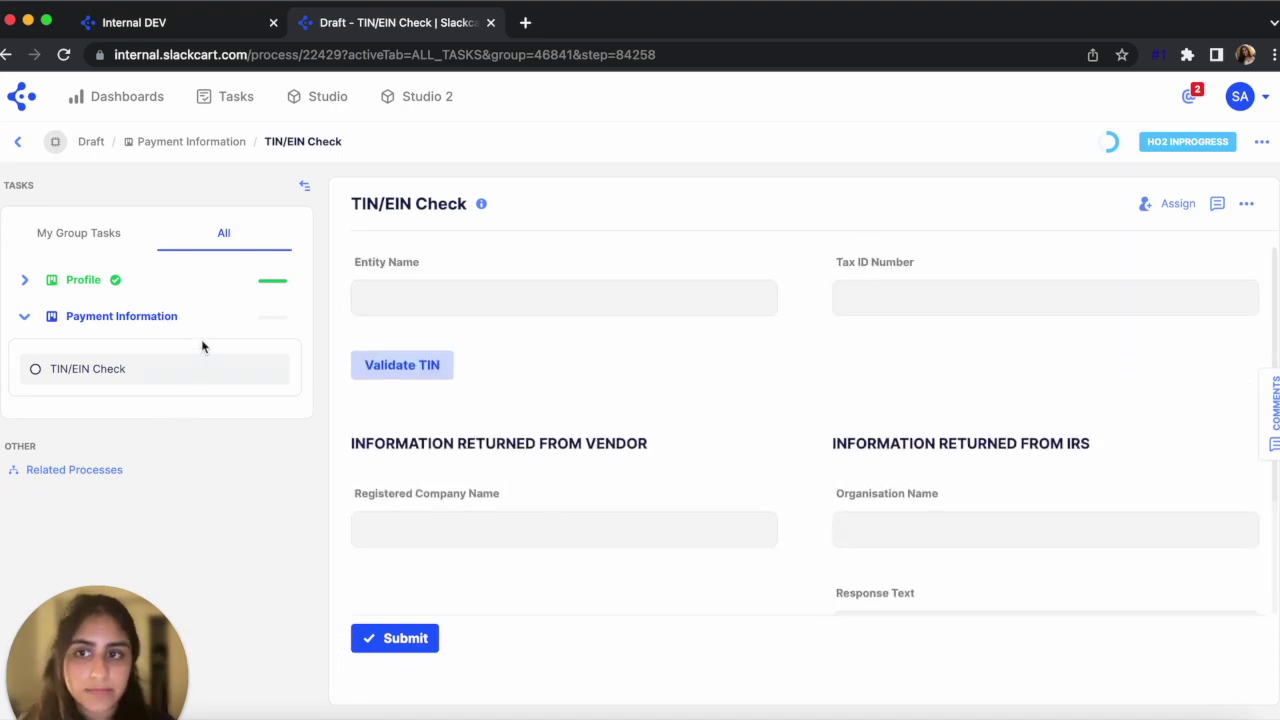
Reopen Basic Information, switch payment type to EFT, resubmit, and open Account Details
{"action": "left_click", "coordinate": [214, 284]}
{"action": "left_click", "coordinate": [171, 330]}
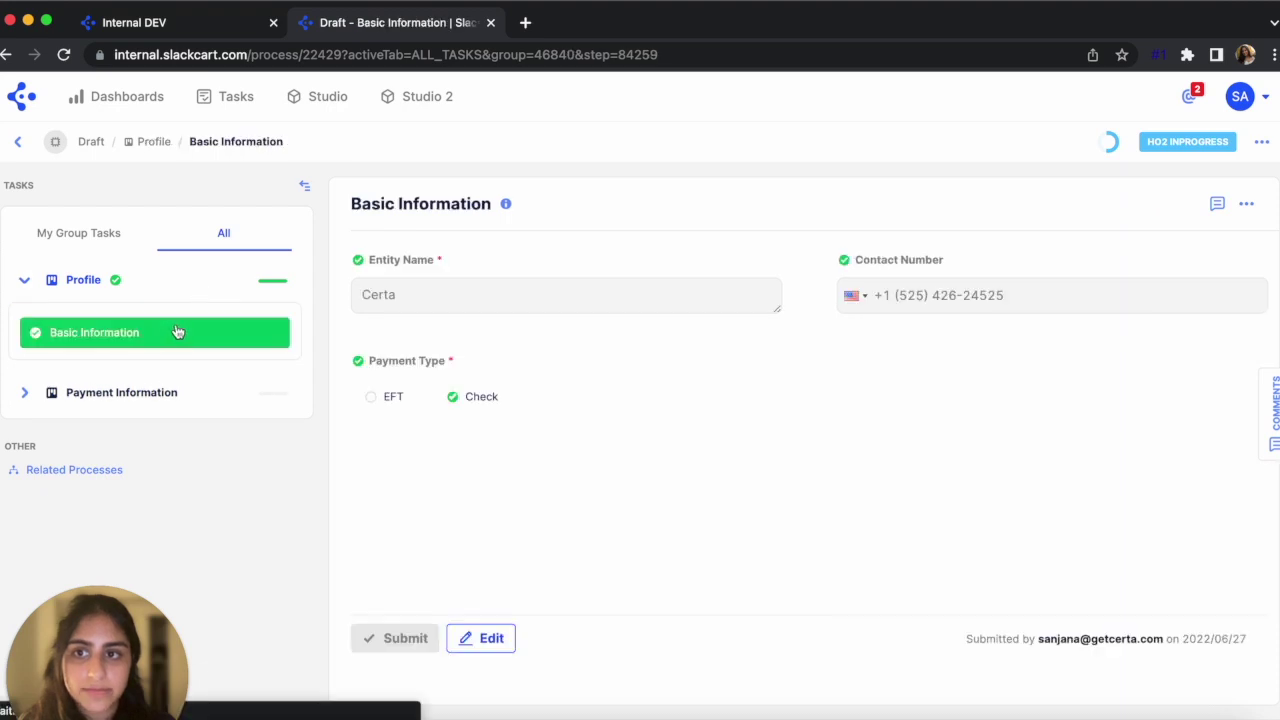
{"action": "left_click", "coordinate": [497, 632]}
{"action": "left_click", "coordinate": [390, 398]}
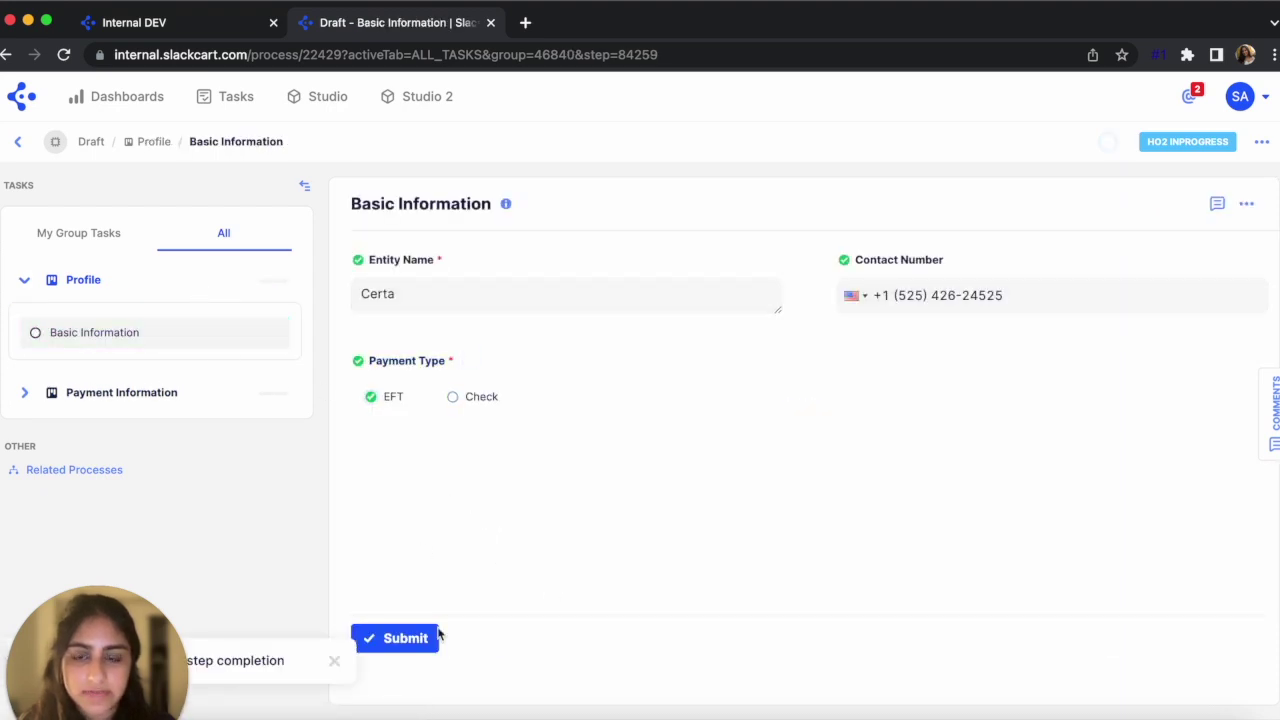
{"action": "left_click", "coordinate": [423, 640]}
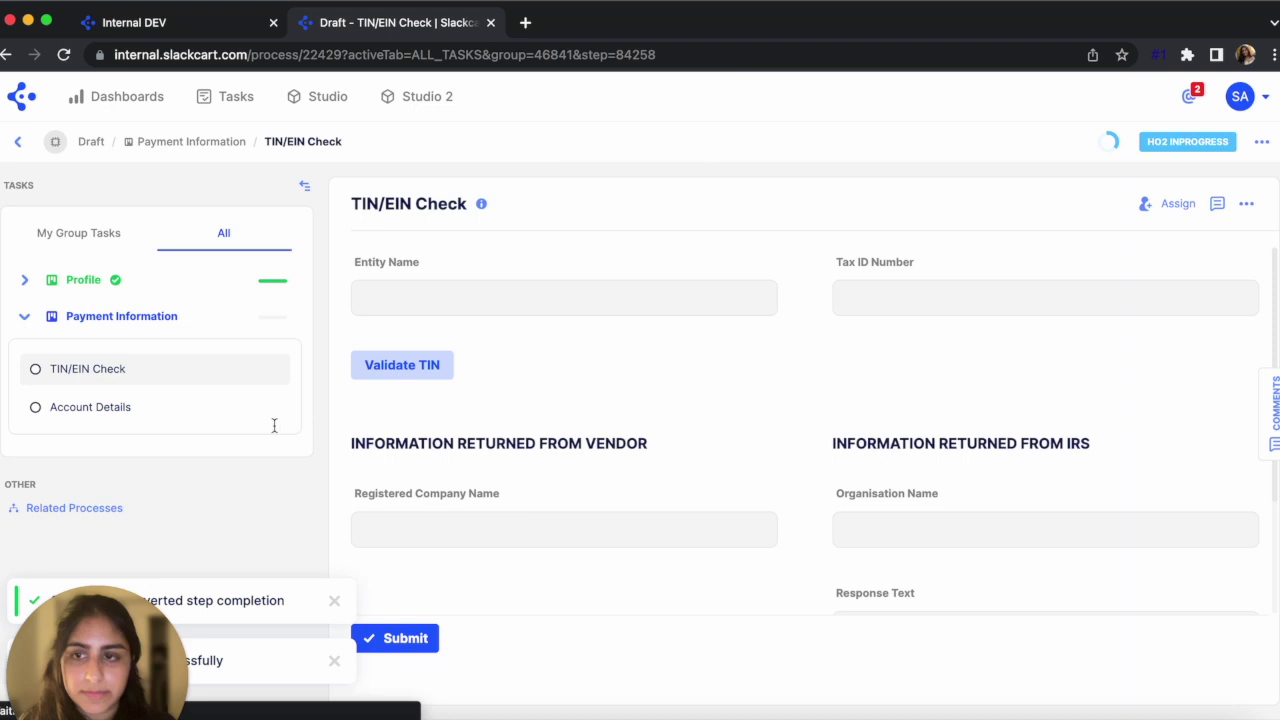
{"action": "left_click", "coordinate": [150, 407]}
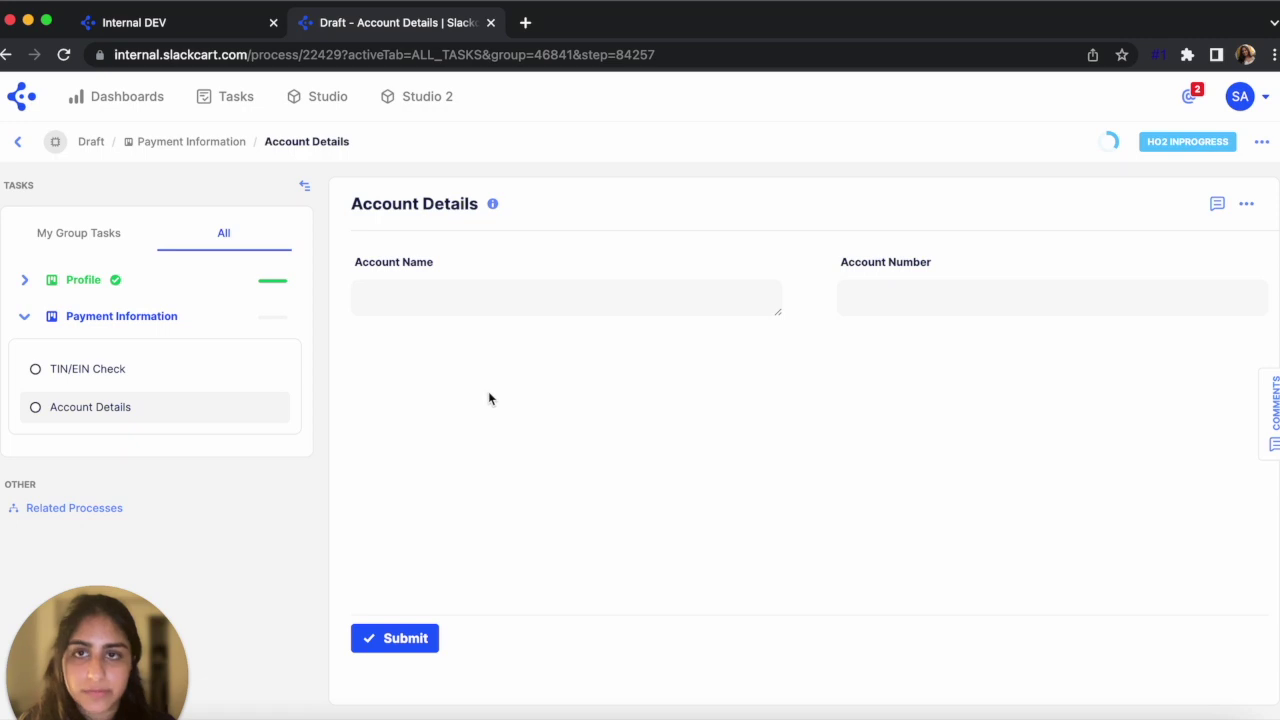
Delete the TIN/EIN Check step from Intake Information's Payment Information, leaving only Account Details, and save
{"action": "left_click", "coordinate": [202, 23]}
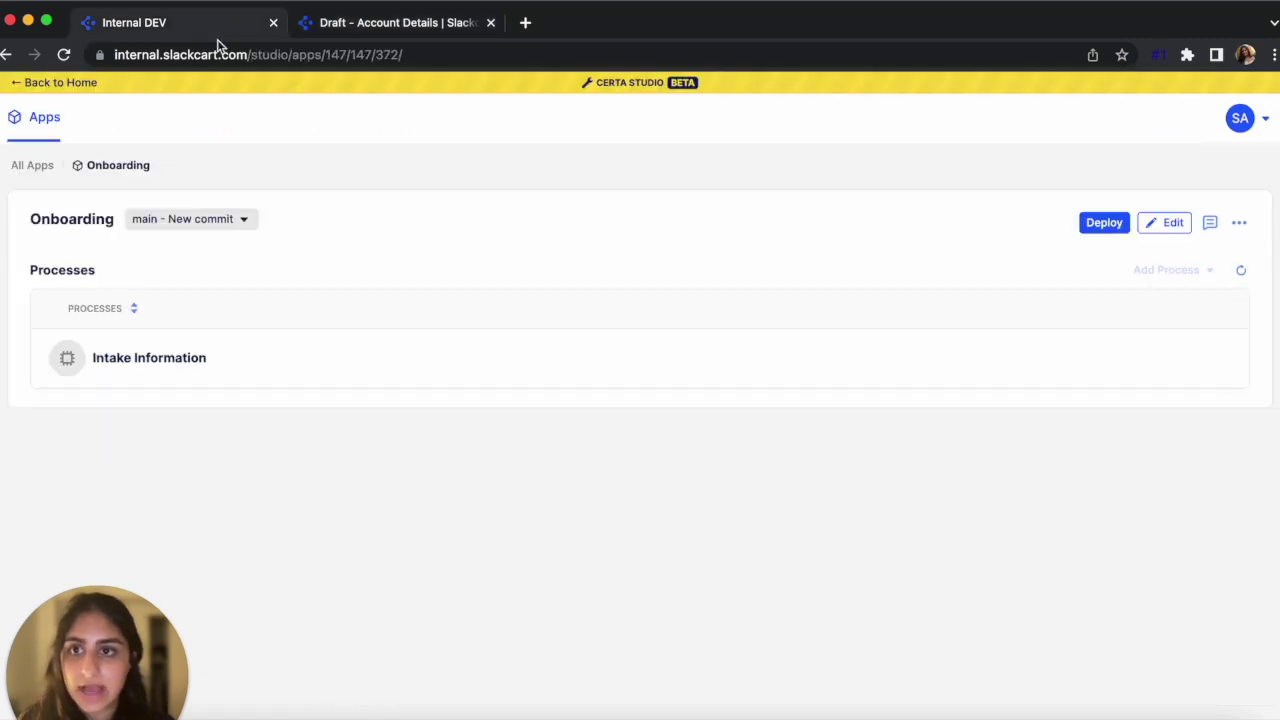
{"action": "left_click", "coordinate": [1166, 228]}
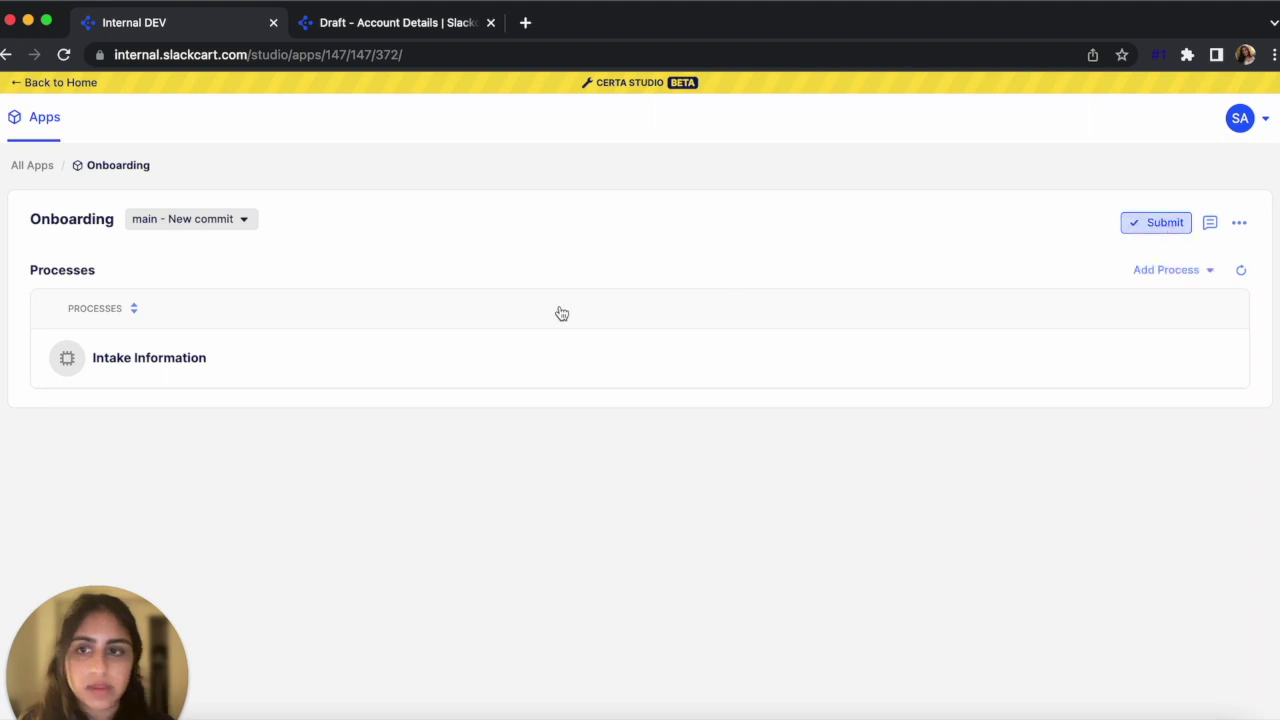
{"action": "left_click", "coordinate": [178, 362]}
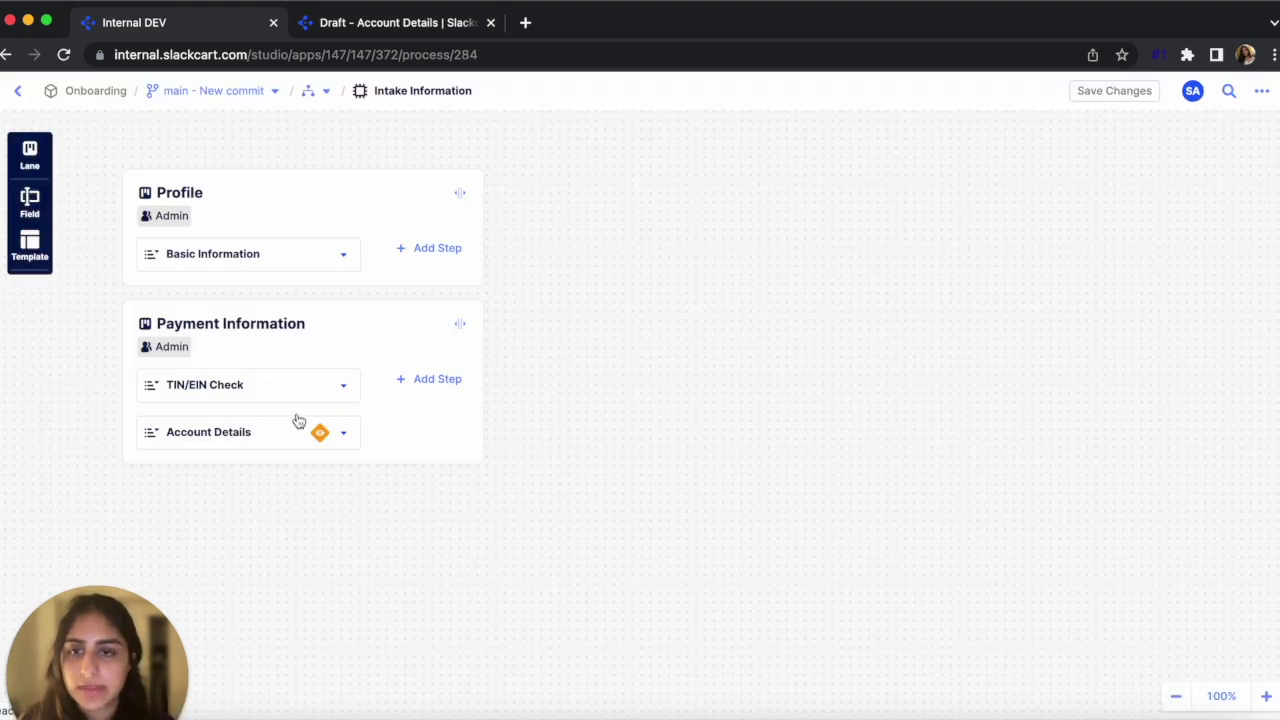
{"action": "left_click", "coordinate": [298, 374]}
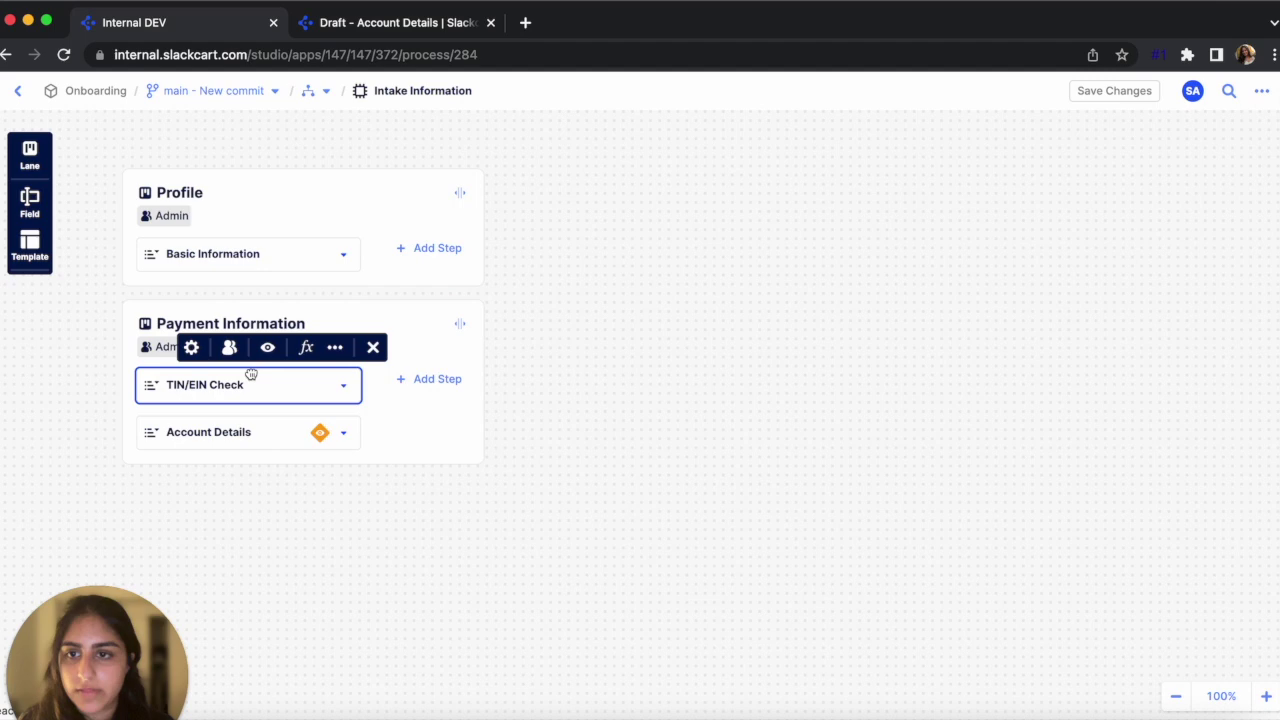
{"action": "left_click", "coordinate": [335, 348]}
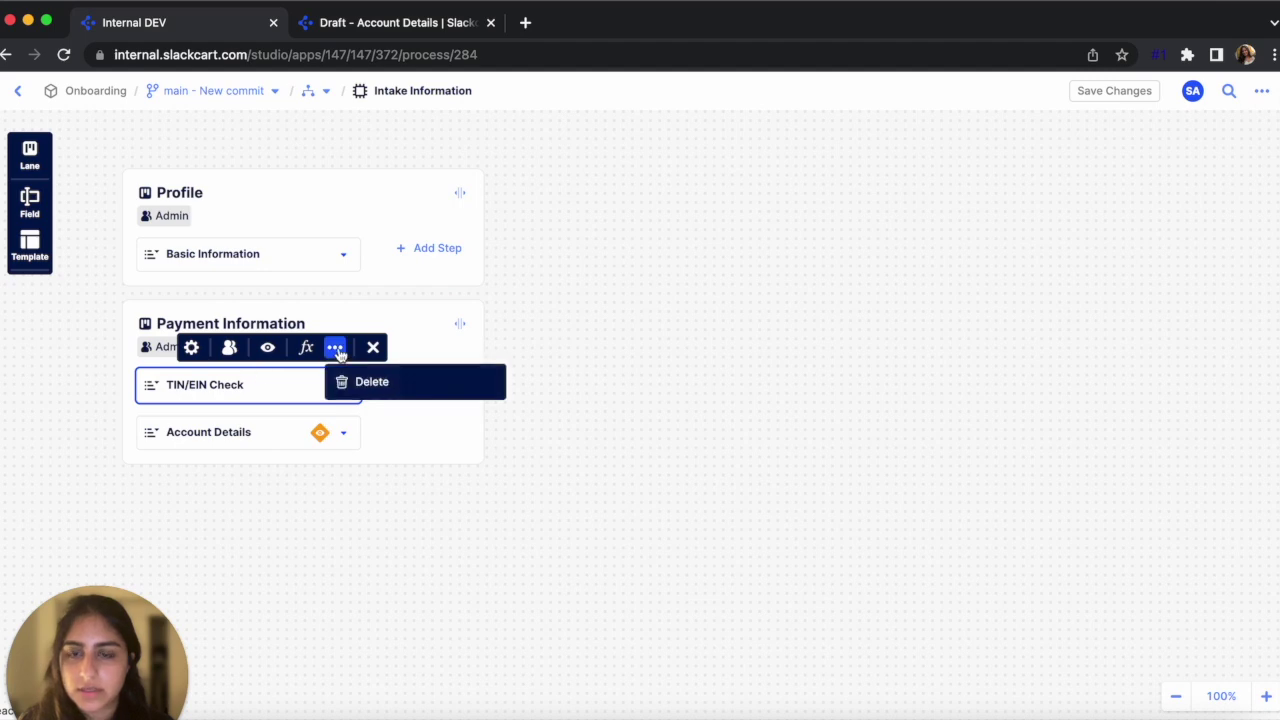
{"action": "left_click", "coordinate": [378, 385]}
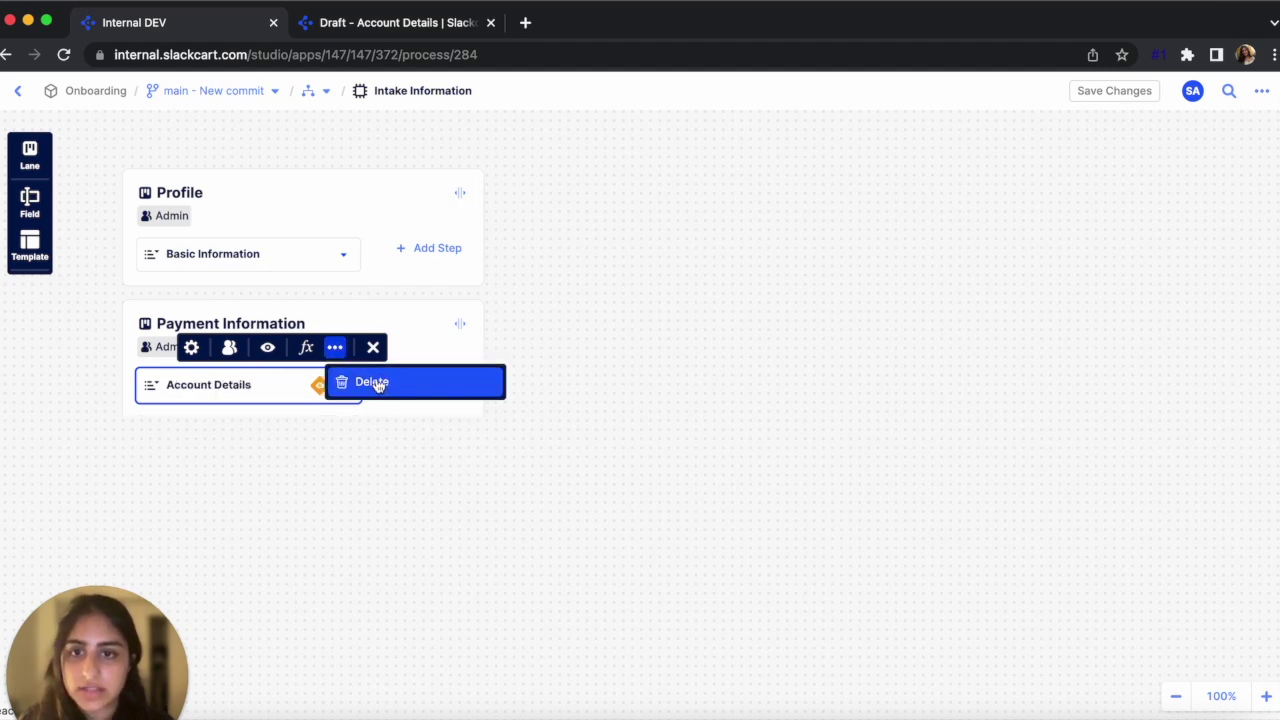
{"action": "left_click", "coordinate": [1142, 94]}
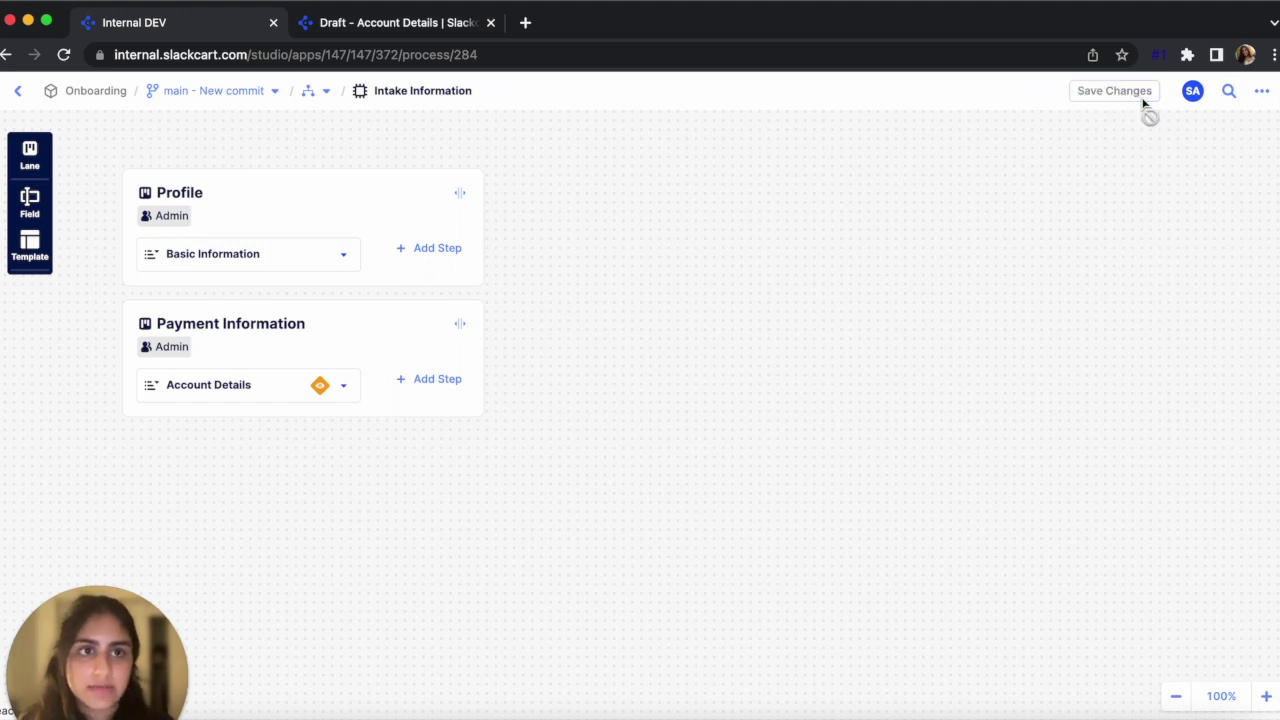
{"action": "left_click", "coordinate": [16, 91]}
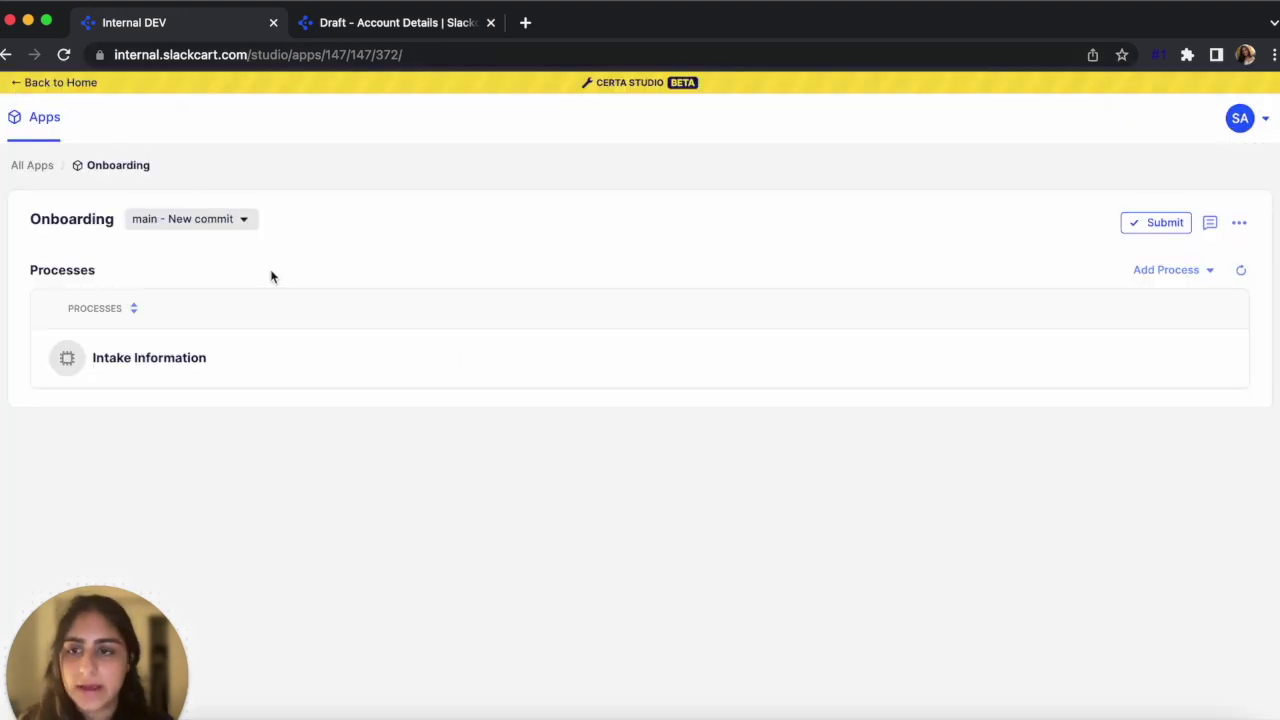
Submit the edited Onboarding app and deploy it to Development with description '2nd deployment'
{"action": "left_click", "coordinate": [1162, 228]}
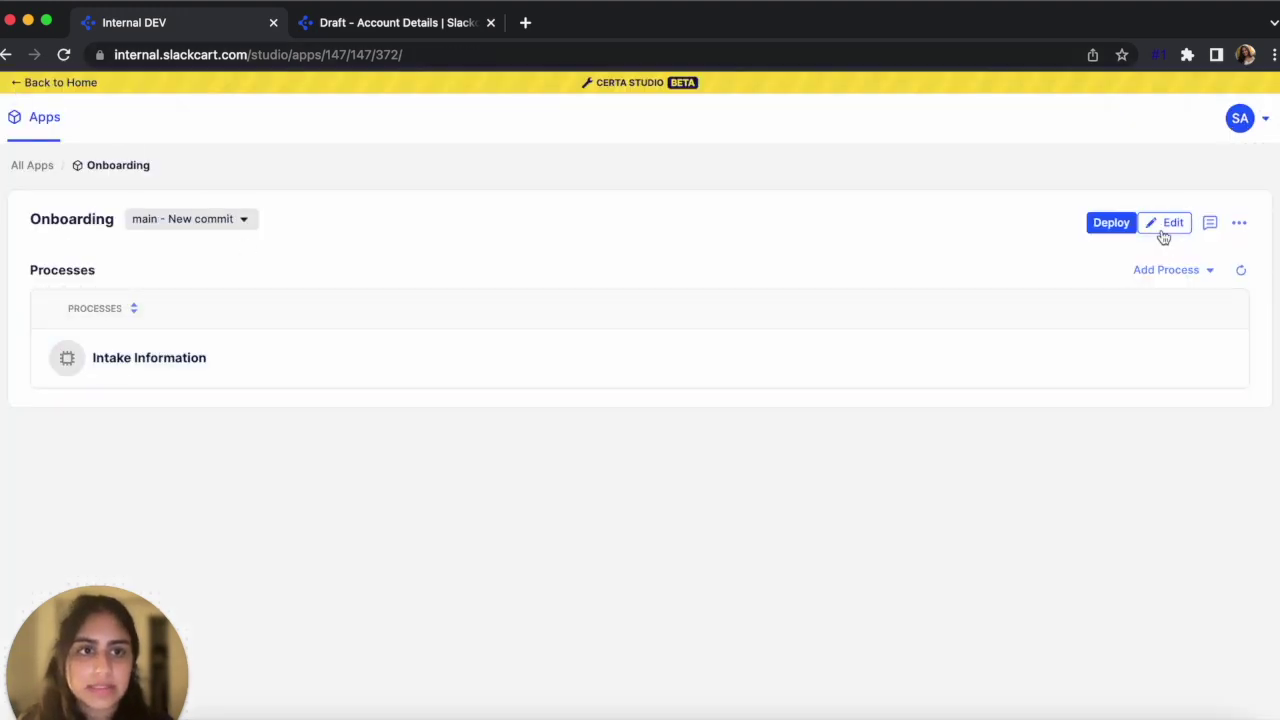
{"action": "left_click", "coordinate": [1090, 232]}
{"action": "left_click", "coordinate": [579, 366]}
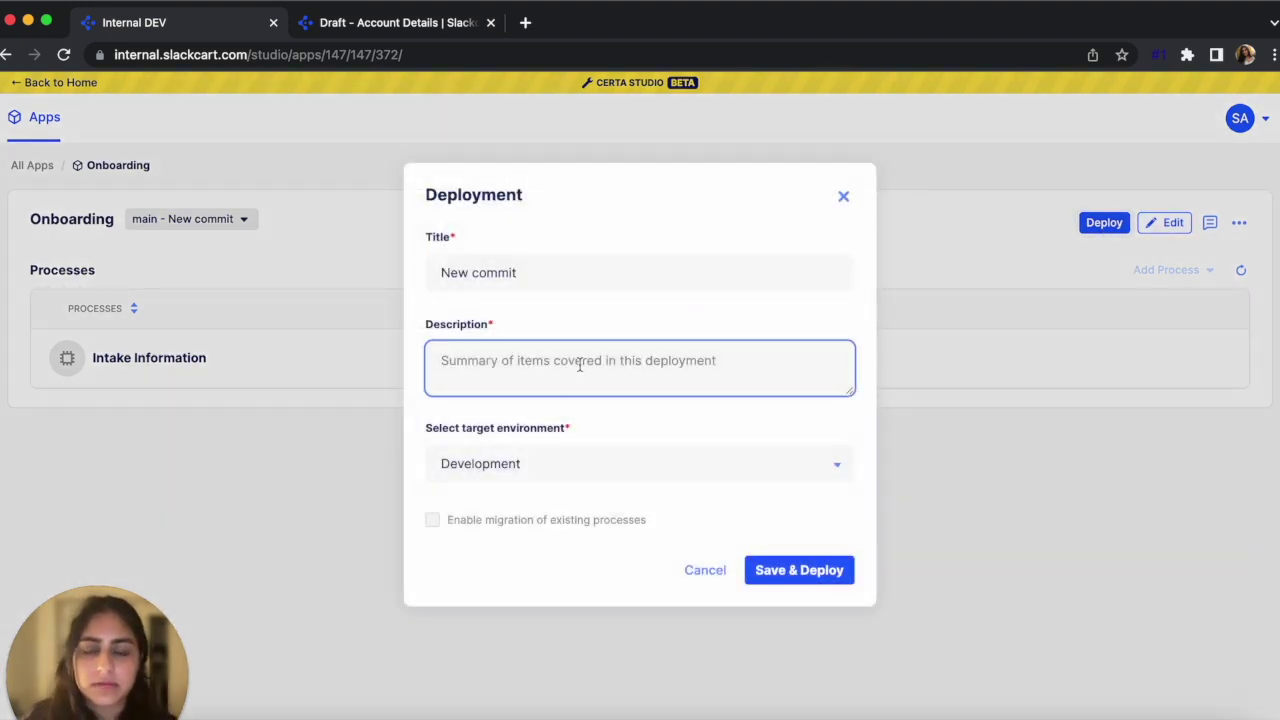
{"action": "type", "text": "2nd deployment"}
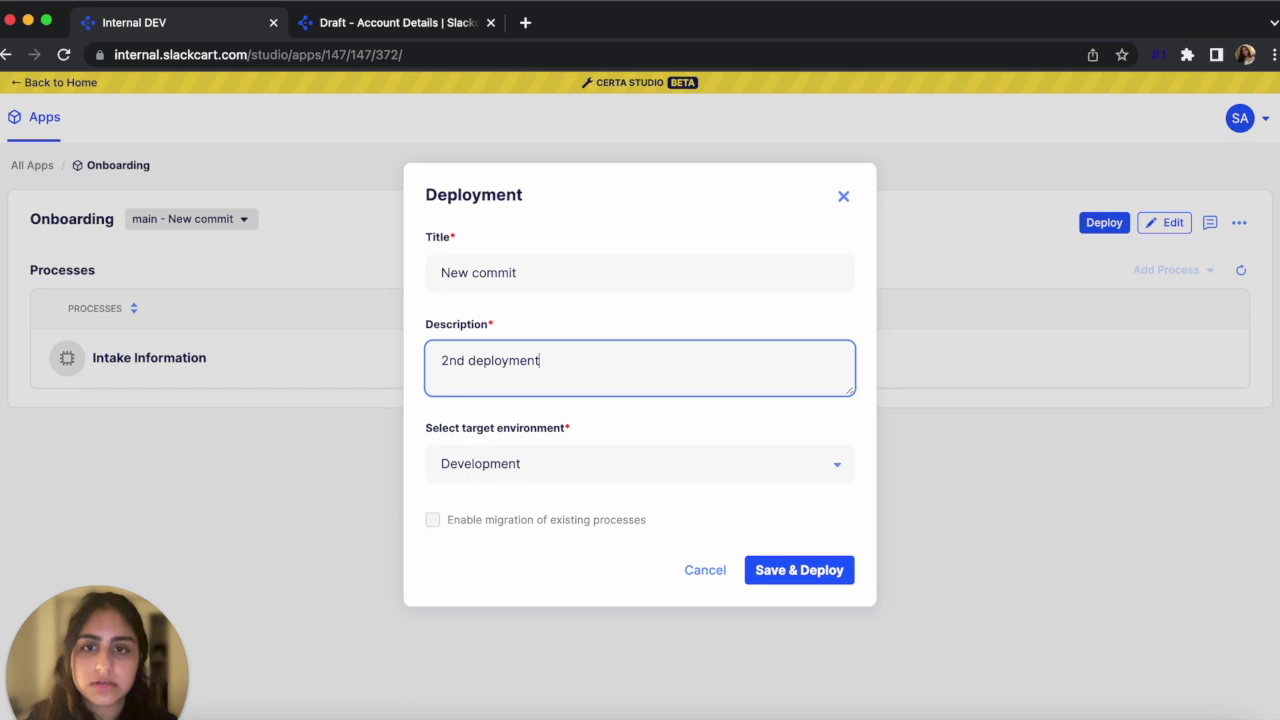
{"action": "left_click", "coordinate": [790, 569]}
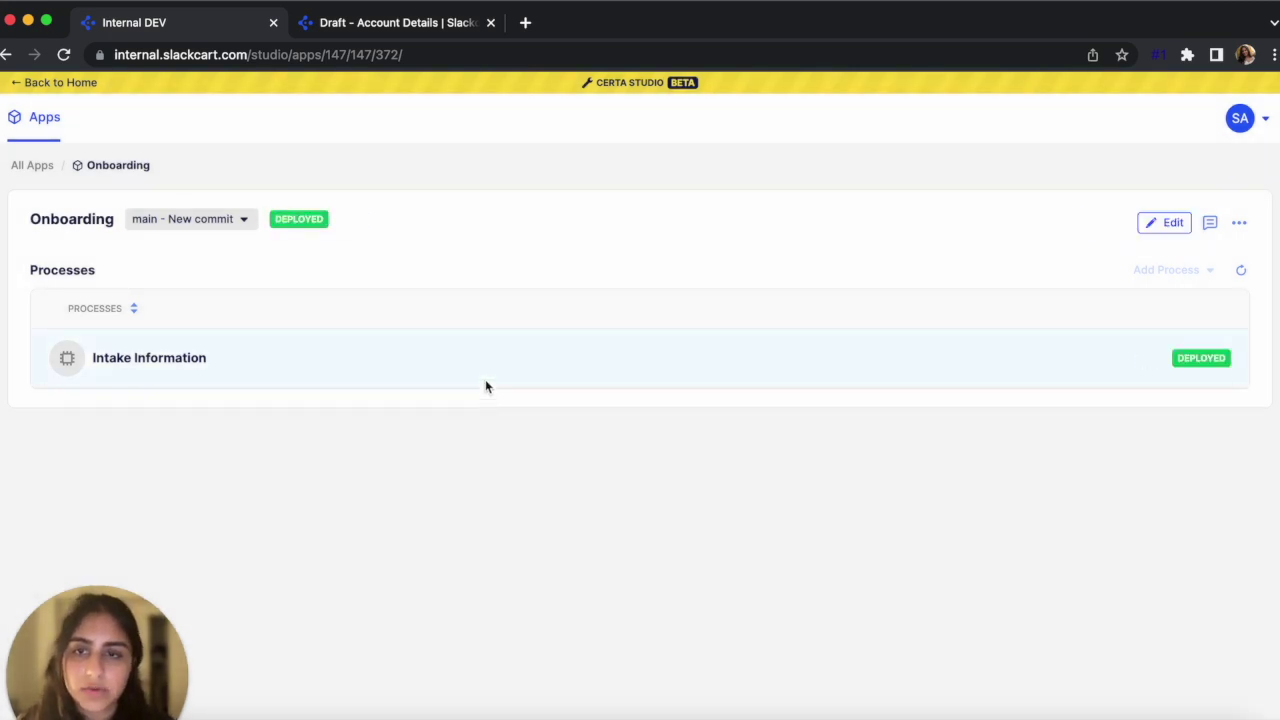
{"action": "left_click", "coordinate": [450, 25]}
From the home dashboard, create a new Intake Information process
{"action": "left_click", "coordinate": [20, 142]}
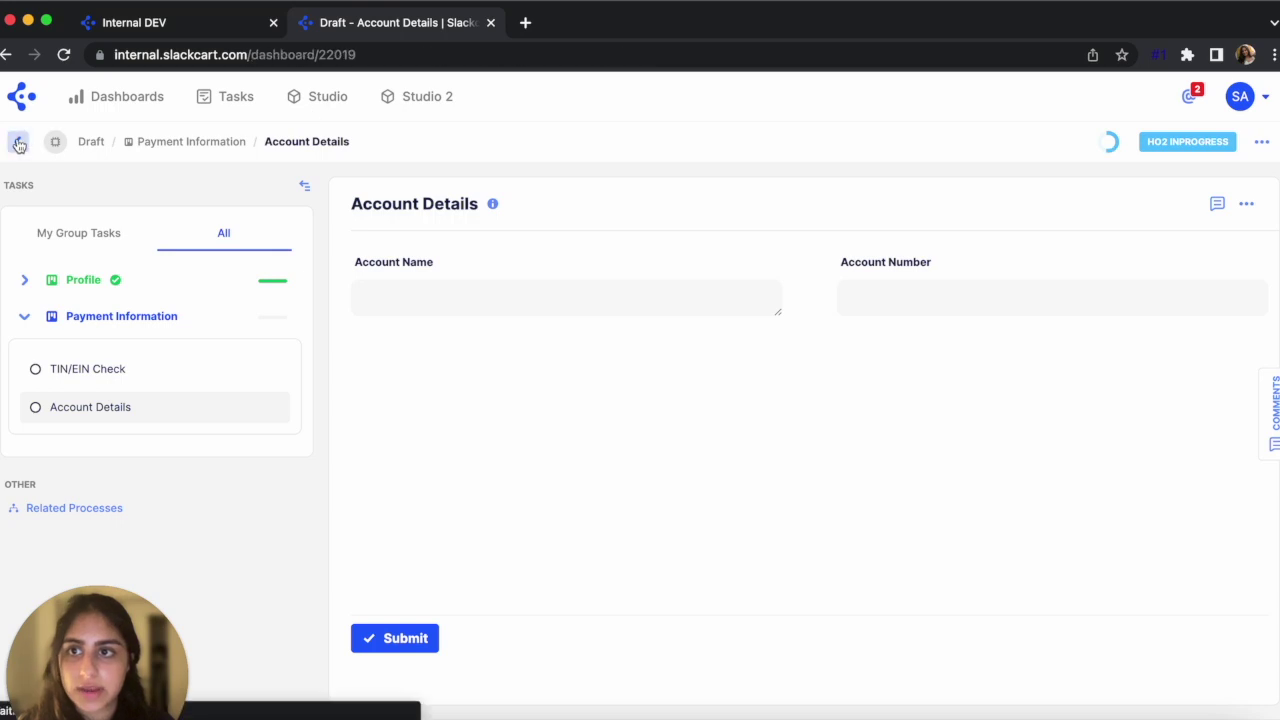
{"action": "left_click", "coordinate": [1107, 97]}
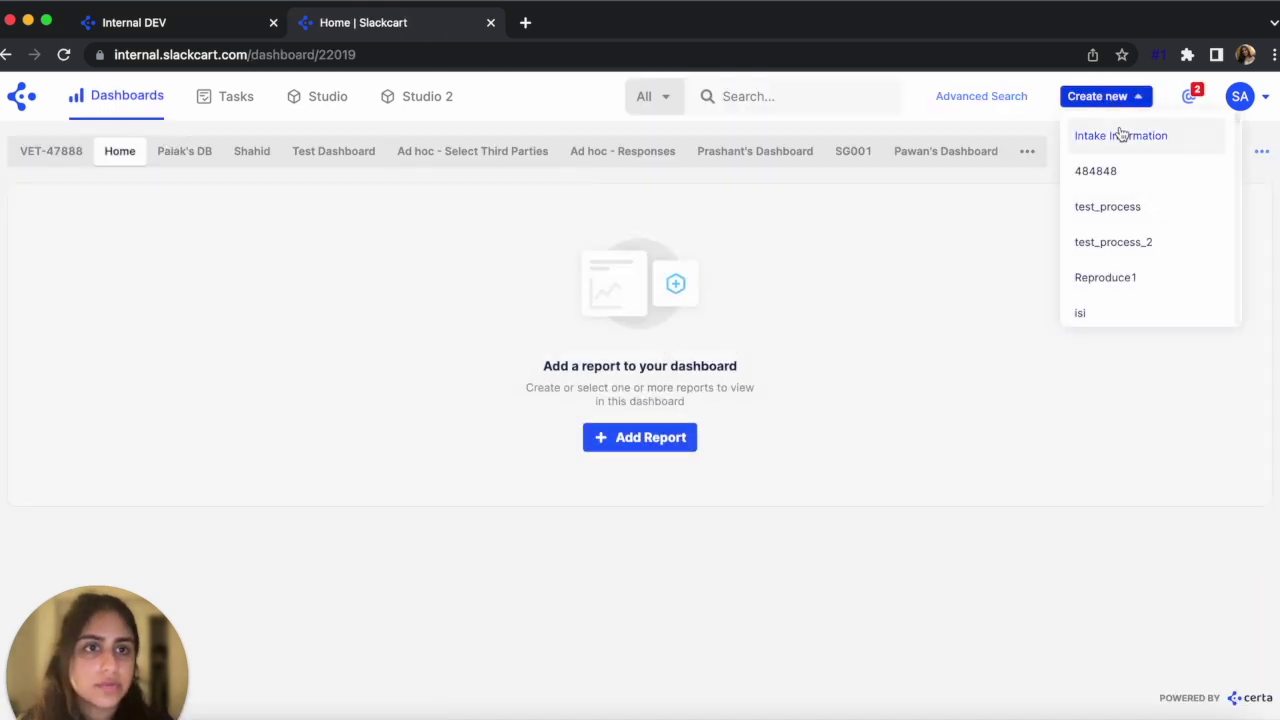
{"action": "left_click", "coordinate": [1119, 132]}
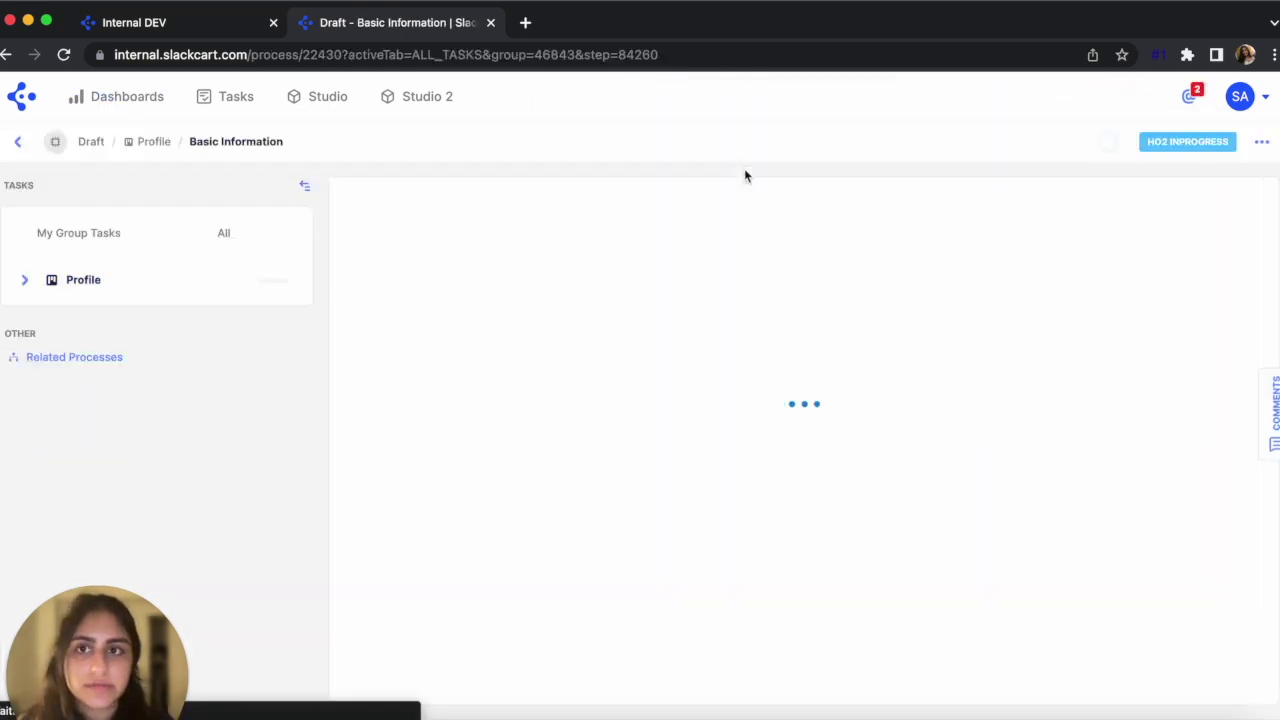
Fill Basic Information with Entity Name 'Certa', the contact's phone number and EFT payment, then submit
{"action": "left_click", "coordinate": [508, 306]}
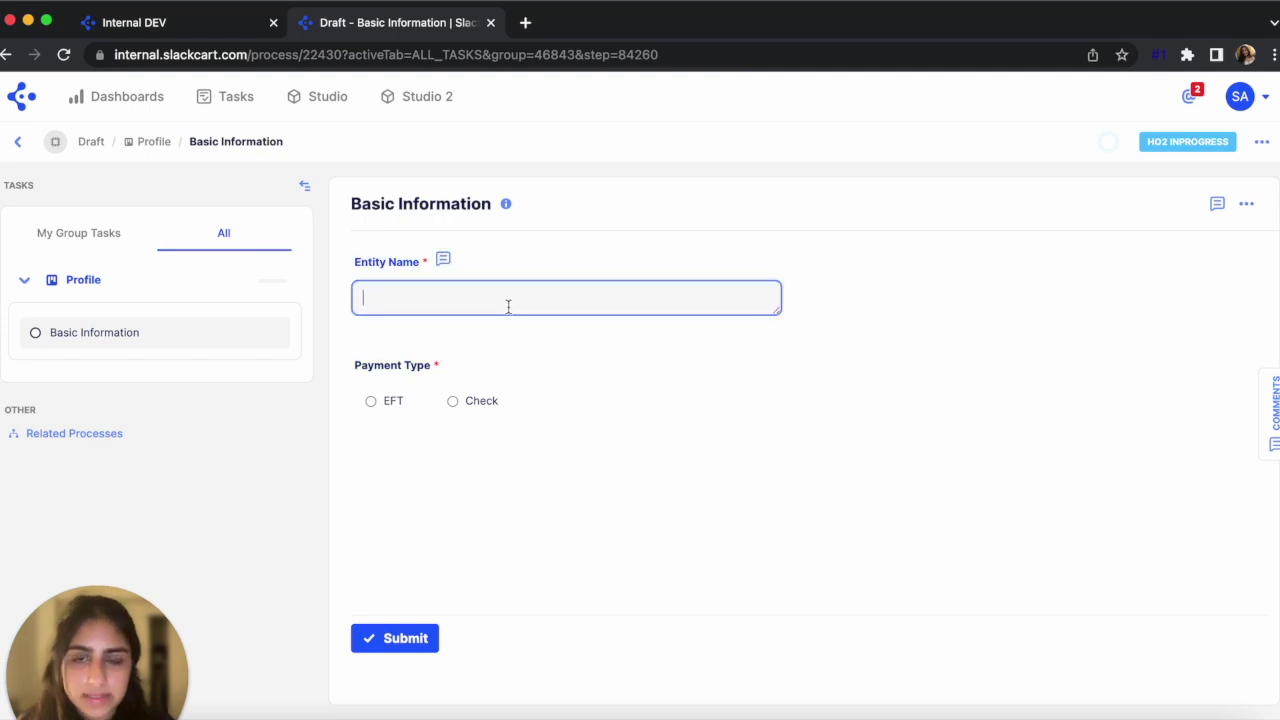
{"action": "type", "text": "Certa"}
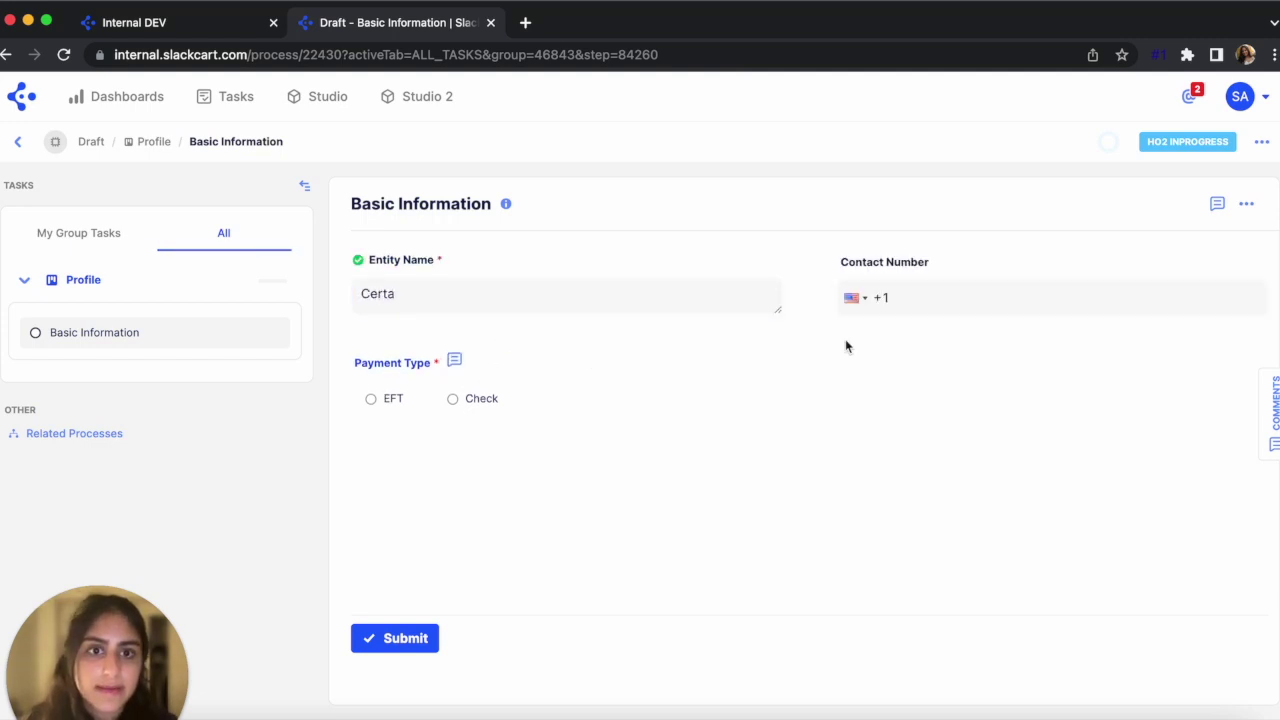
{"action": "left_click", "coordinate": [920, 300]}
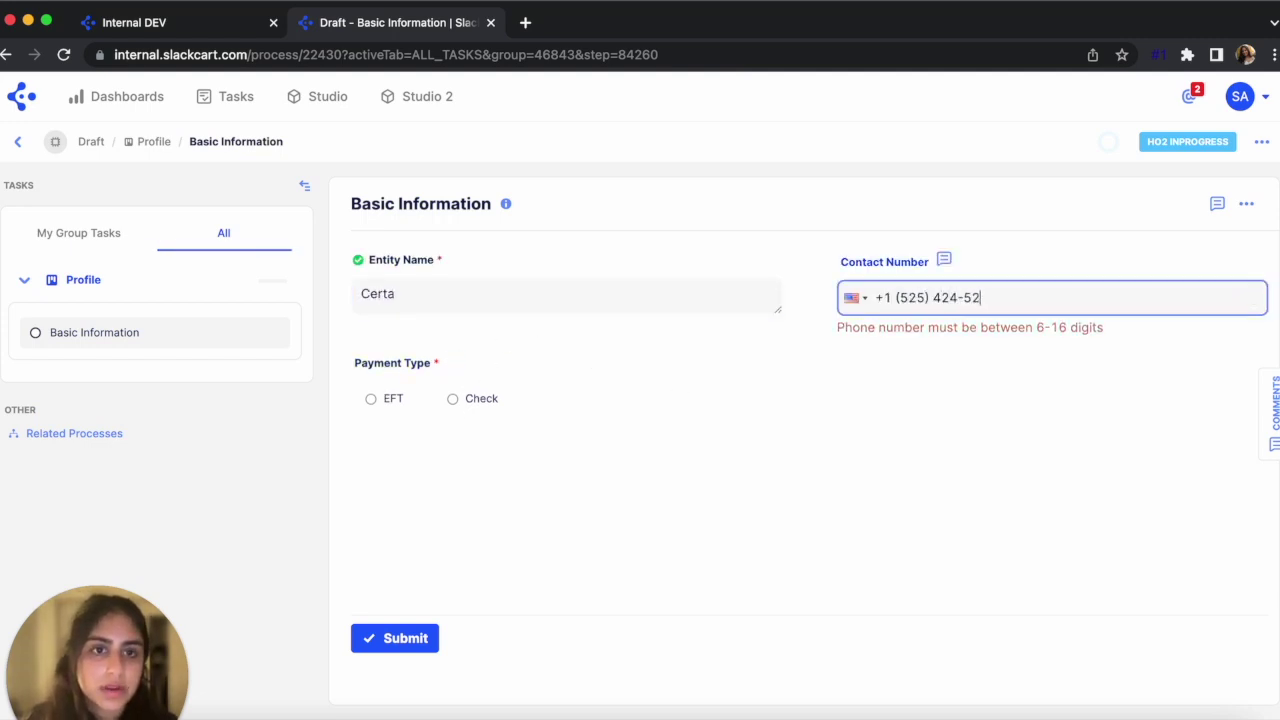
{"action": "left_click", "coordinate": [392, 399]}
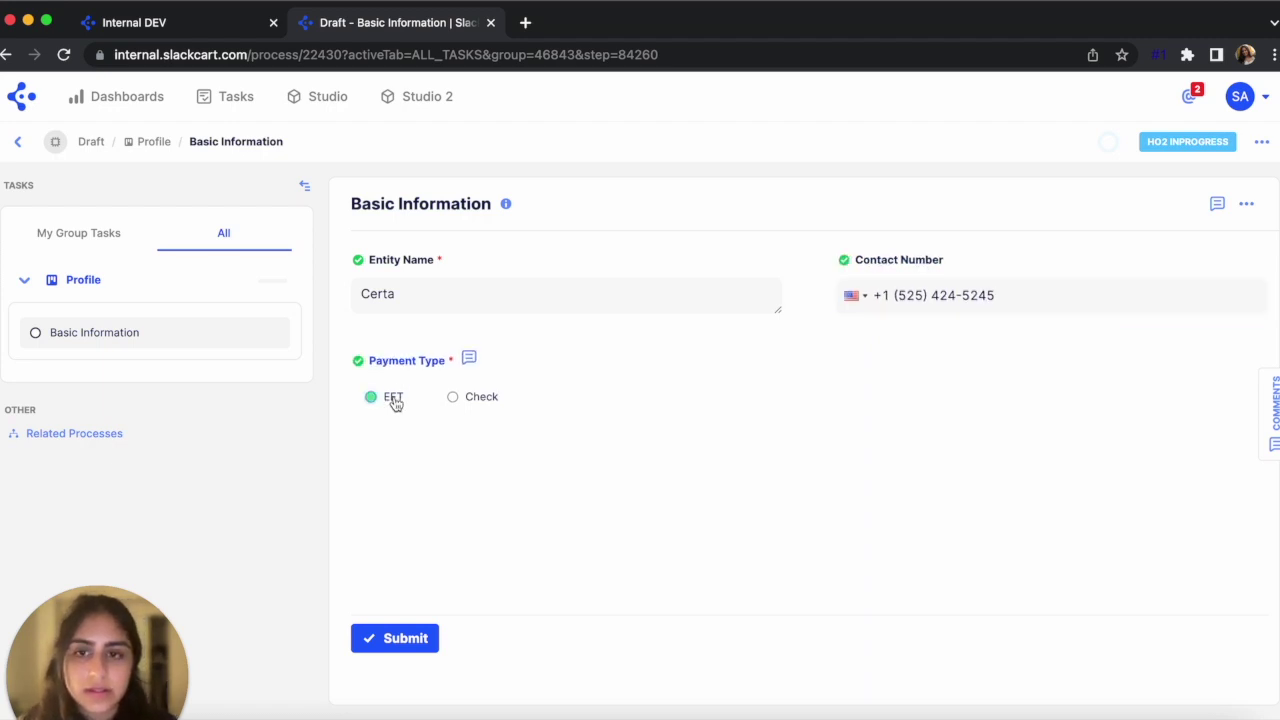
{"action": "left_click", "coordinate": [405, 636]}
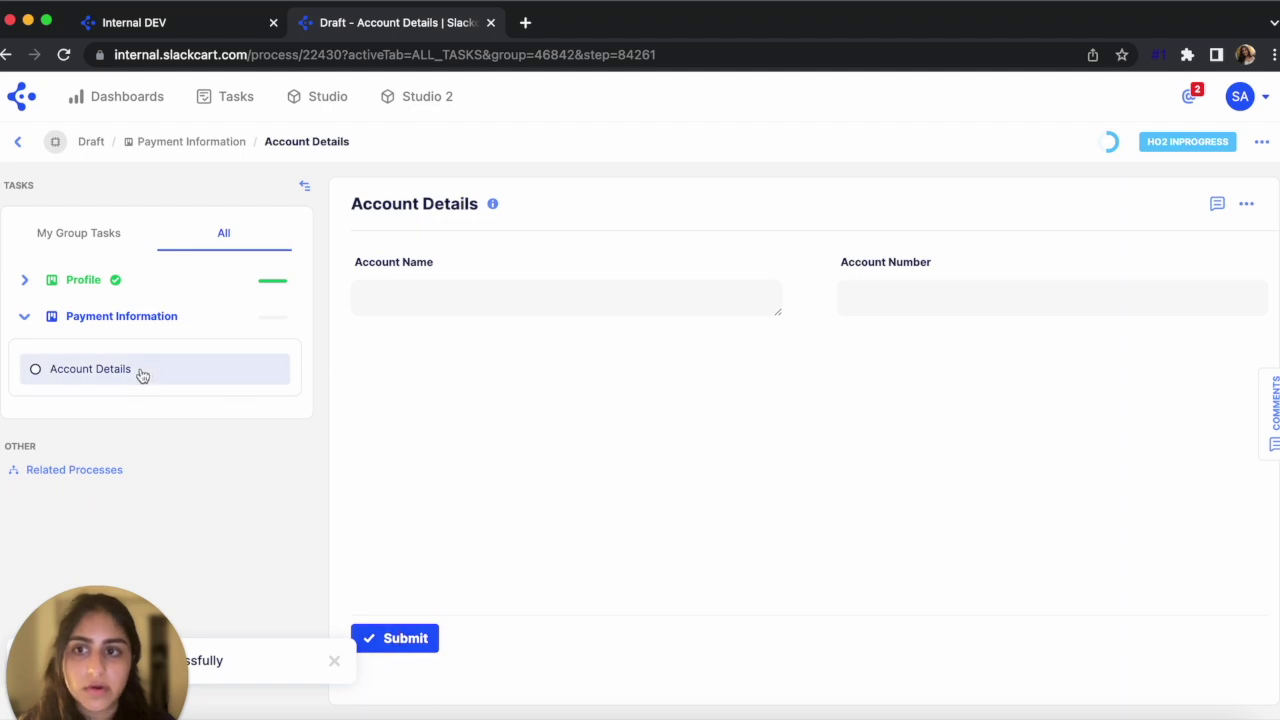